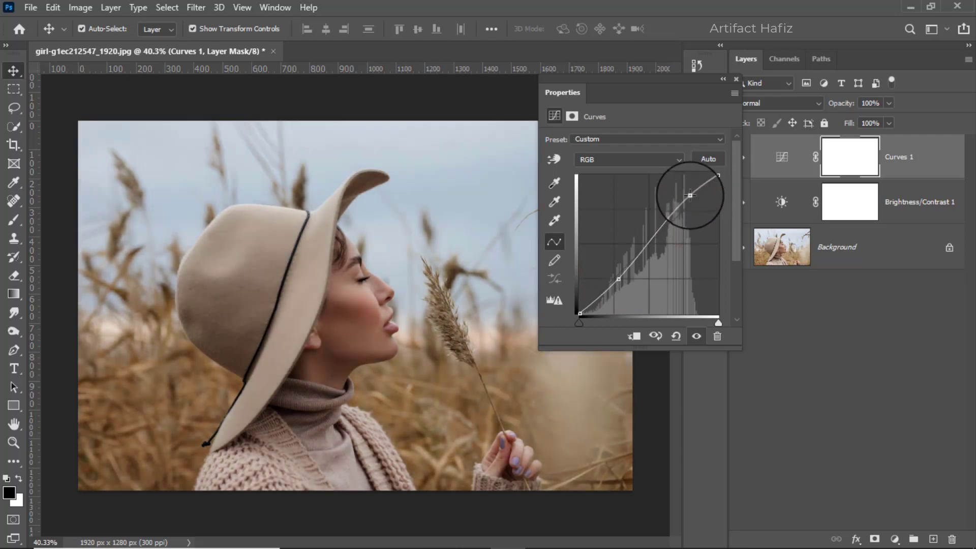
Compare the image with and without the Curves 1 adjustment by toggling its visibility off and on
{"action": "left_click", "coordinate": [737, 79]}
{"action": "left_click", "coordinate": [740, 163]}
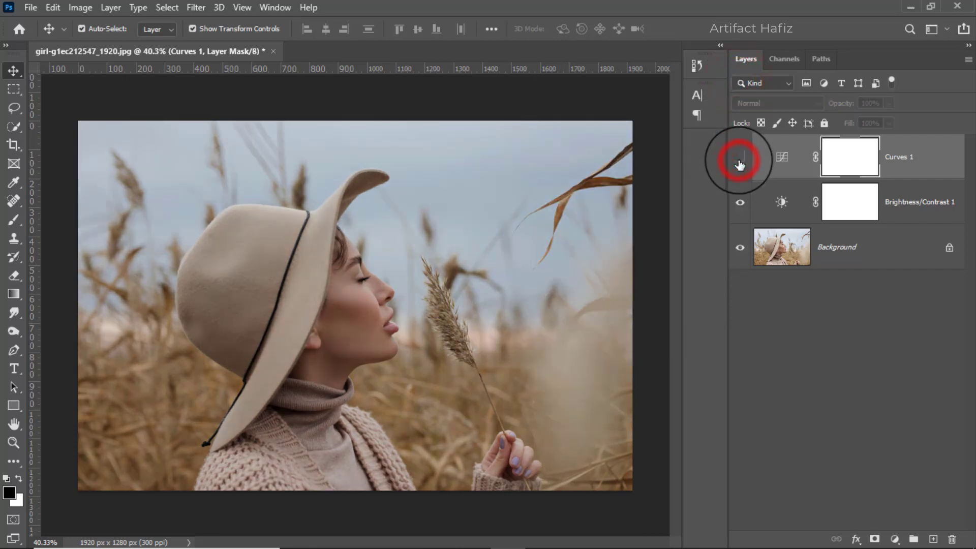
{"action": "left_click", "coordinate": [740, 163]}
Invert the Curves 1 layer mask to black so the adjustment is hidden
{"action": "left_click", "coordinate": [853, 161]}
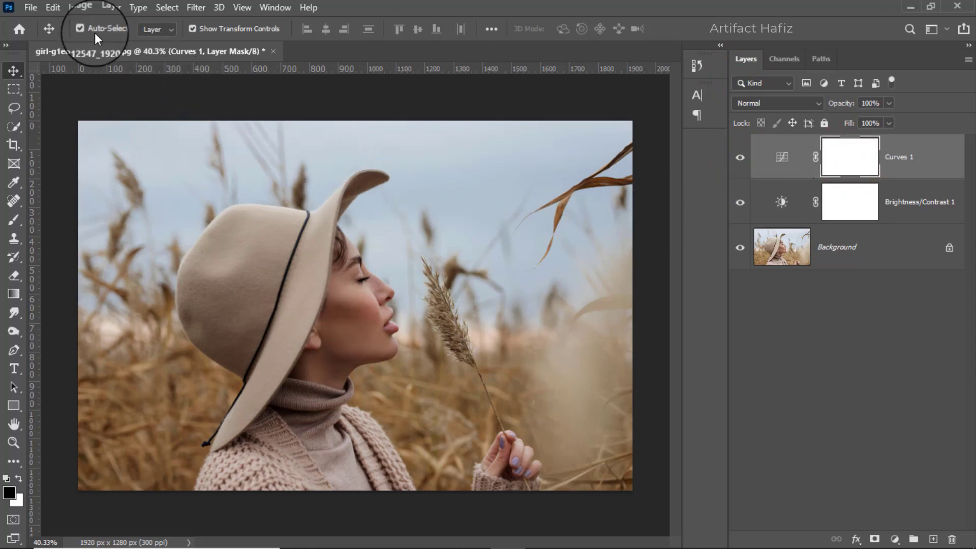
{"action": "left_click", "coordinate": [80, 8]}
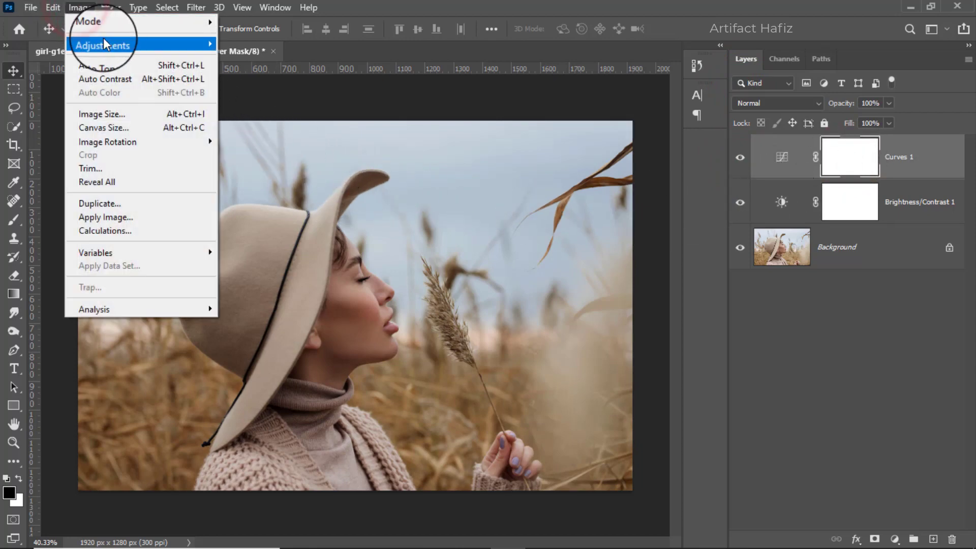
{"action": "mouse_move", "coordinate": [162, 46]}
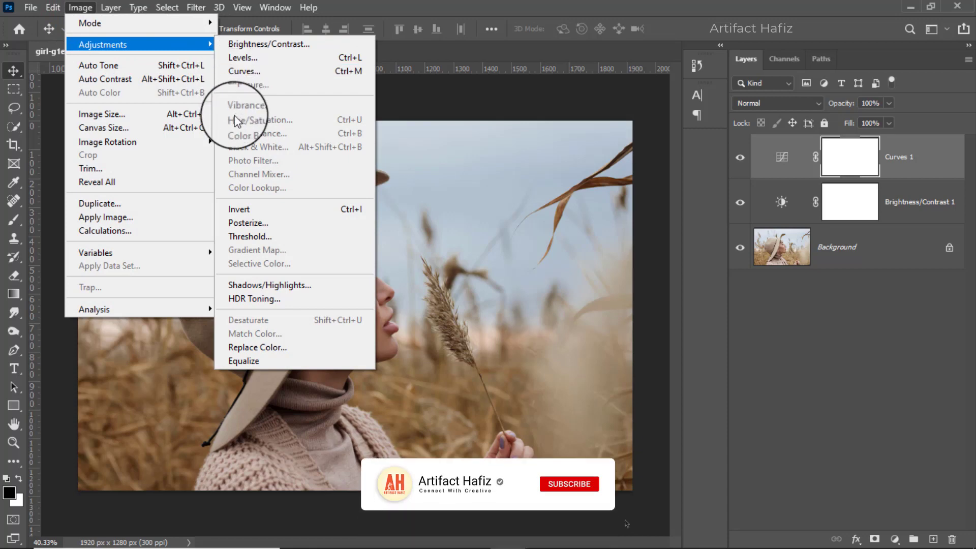
{"action": "left_click", "coordinate": [243, 207]}
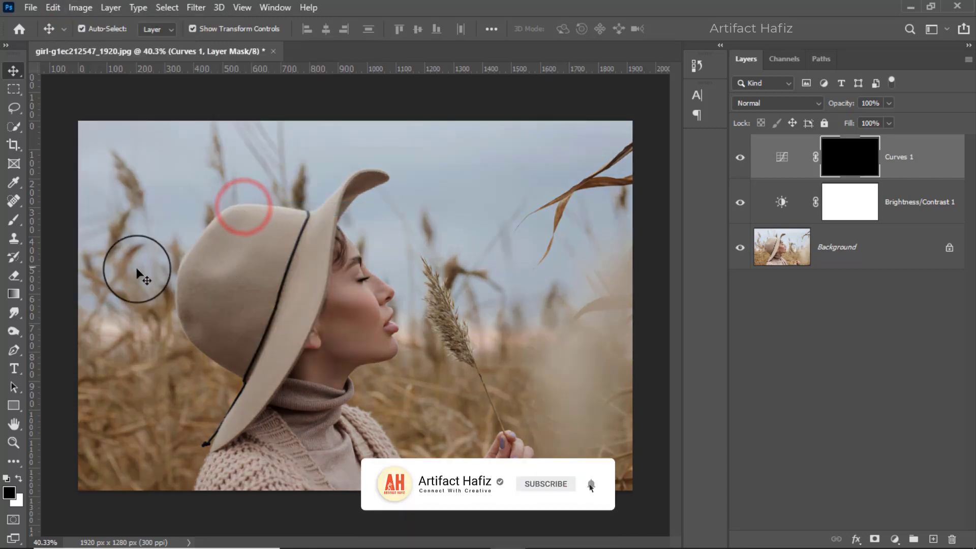
Set up a Soft Round brush at 165 px with 100% opacity and flow, and make white the foreground color
{"action": "left_click", "coordinate": [10, 223]}
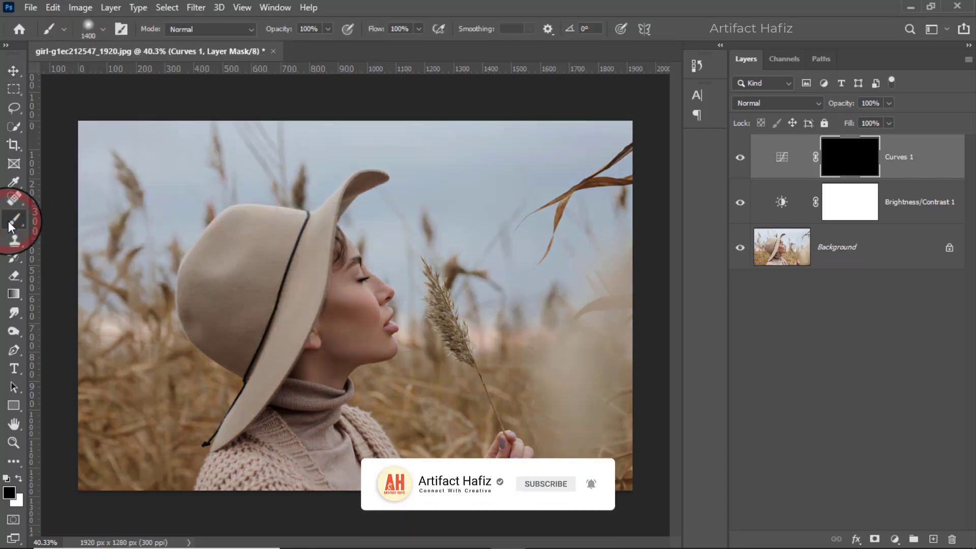
{"action": "left_click", "coordinate": [102, 30]}
{"action": "left_click", "coordinate": [139, 71]}
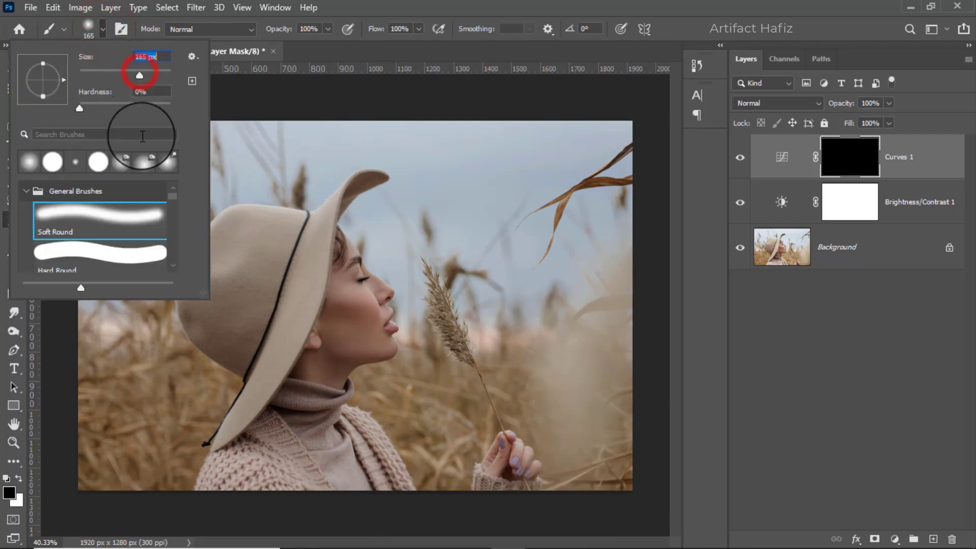
{"action": "left_click", "coordinate": [97, 218]}
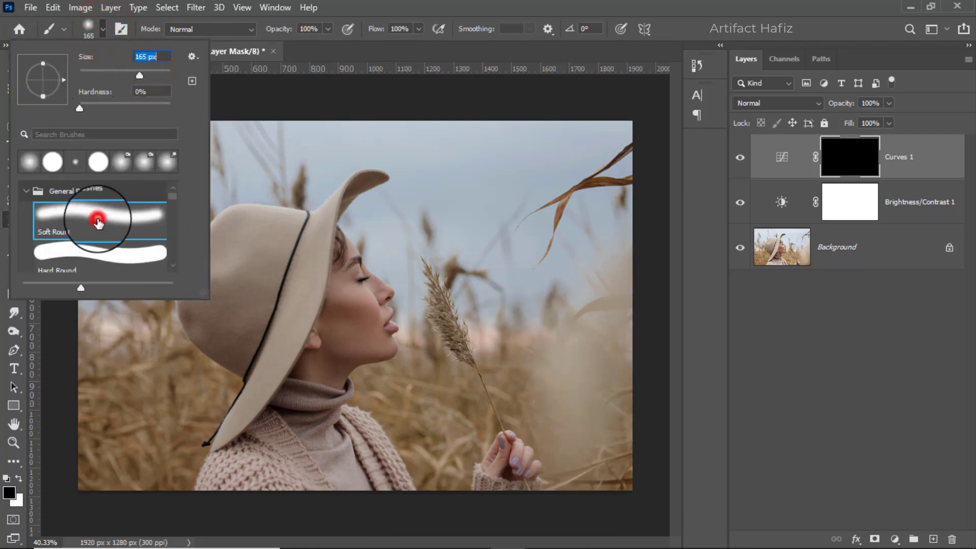
{"action": "left_click", "coordinate": [328, 30]}
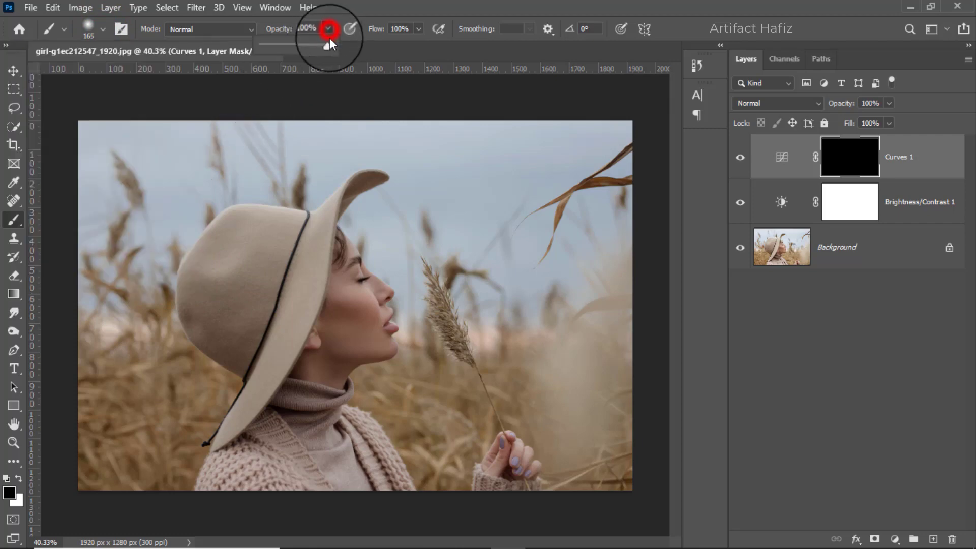
{"action": "left_click", "coordinate": [418, 31]}
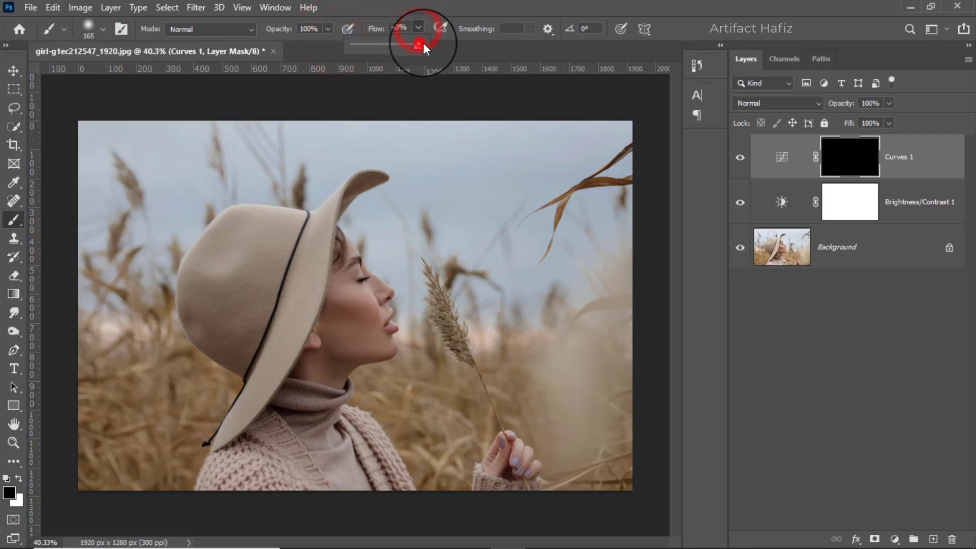
{"action": "left_click", "coordinate": [19, 479]}
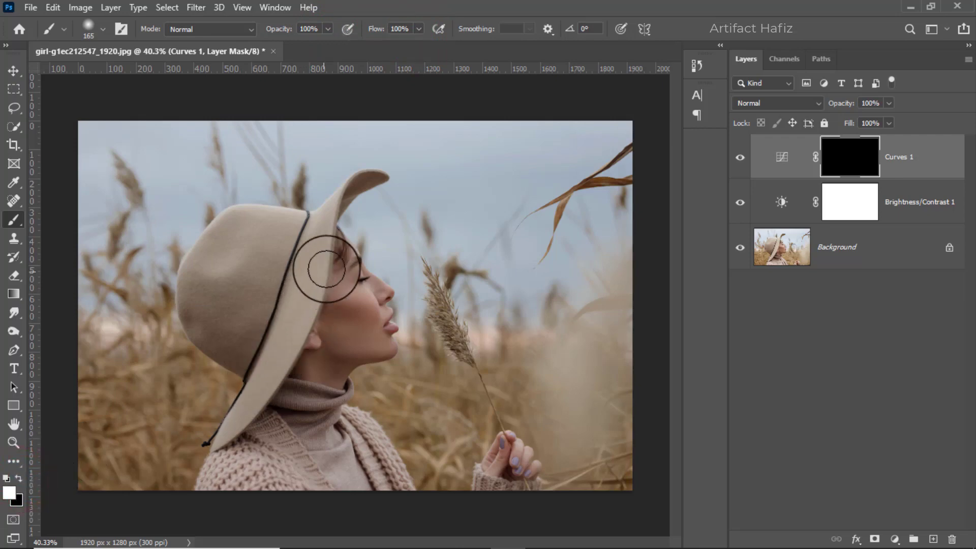
Paint white on the Curves 1 mask over the woman's face, hat, neck and hand to reveal the adjustment there
{"action": "left_click", "coordinate": [340, 256]}
{"action": "mouse_move", "coordinate": [340, 256]}
{"action": "left_mouse_down"}
{"action": "mouse_move", "coordinate": [376, 309]}
{"action": "mouse_move", "coordinate": [362, 330]}
{"action": "mouse_move", "coordinate": [373, 297]}
{"action": "mouse_move", "coordinate": [366, 341]}
{"action": "left_mouse_up"}
{"action": "mouse_move", "coordinate": [324, 222]}
{"action": "left_mouse_down"}
{"action": "mouse_move", "coordinate": [268, 349]}
{"action": "mouse_move", "coordinate": [225, 417]}
{"action": "left_mouse_up"}
{"action": "mouse_move", "coordinate": [279, 227]}
{"action": "left_mouse_down"}
{"action": "mouse_move", "coordinate": [270, 268]}
{"action": "mouse_move", "coordinate": [253, 275]}
{"action": "mouse_move", "coordinate": [243, 241]}
{"action": "mouse_move", "coordinate": [210, 272]}
{"action": "mouse_move", "coordinate": [298, 274]}
{"action": "mouse_move", "coordinate": [243, 225]}
{"action": "mouse_move", "coordinate": [232, 232]}
{"action": "mouse_move", "coordinate": [272, 290]}
{"action": "left_mouse_up"}
{"action": "mouse_move", "coordinate": [342, 255]}
{"action": "left_mouse_down"}
{"action": "mouse_move", "coordinate": [378, 315]}
{"action": "mouse_move", "coordinate": [355, 352]}
{"action": "mouse_move", "coordinate": [379, 357]}
{"action": "mouse_move", "coordinate": [330, 409]}
{"action": "left_mouse_up"}
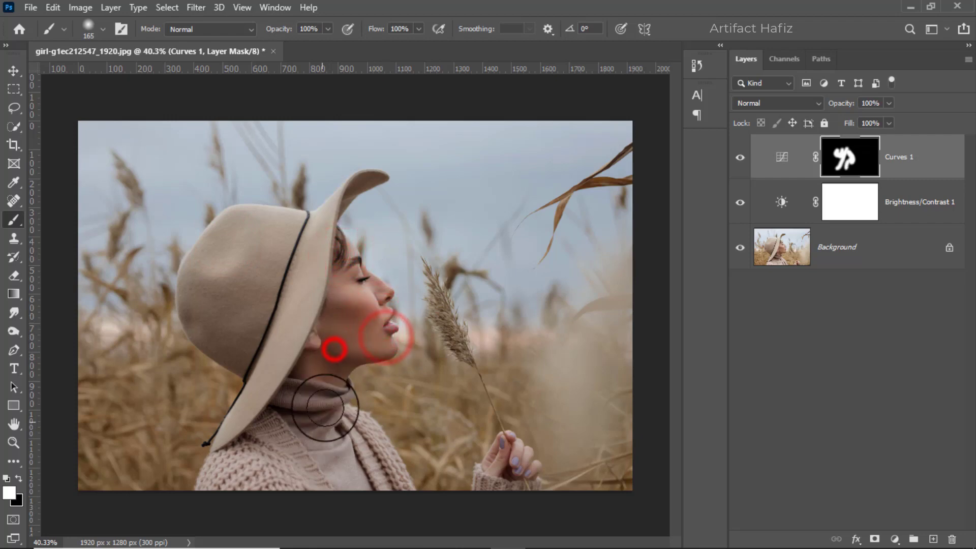
{"action": "left_click_drag", "start_coordinate": [316, 352], "coordinate": [334, 411]}
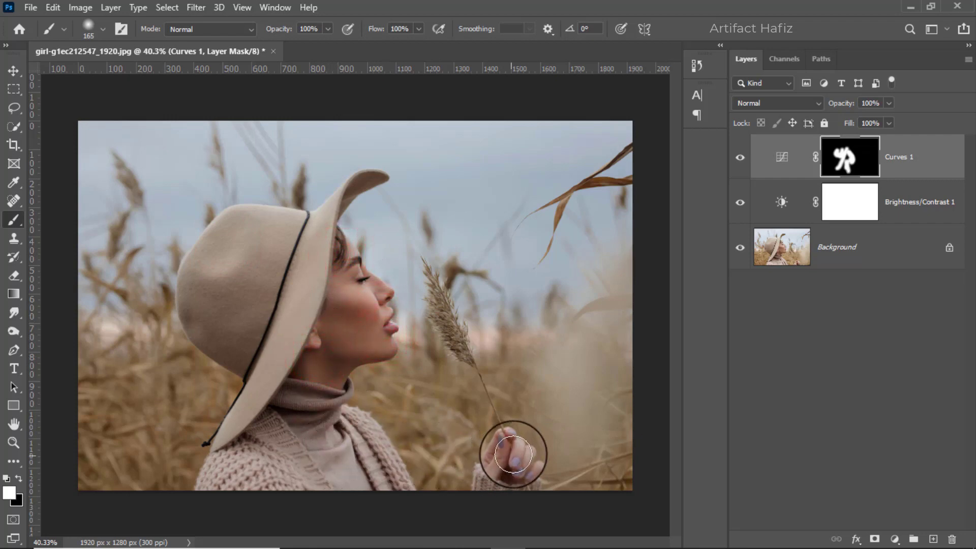
{"action": "mouse_move", "coordinate": [517, 455]}
{"action": "left_mouse_down"}
{"action": "mouse_move", "coordinate": [502, 461]}
{"action": "mouse_move", "coordinate": [524, 472]}
{"action": "left_mouse_up"}
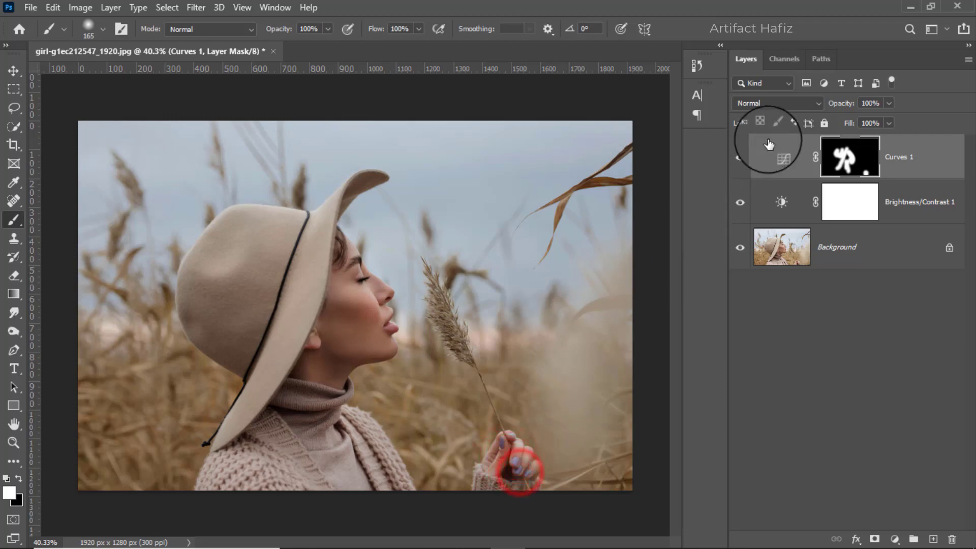
Toggle the masked Curves 1 layer's visibility off and on to check the painted areas
{"action": "left_click", "coordinate": [740, 158]}
{"action": "left_click", "coordinate": [740, 159]}
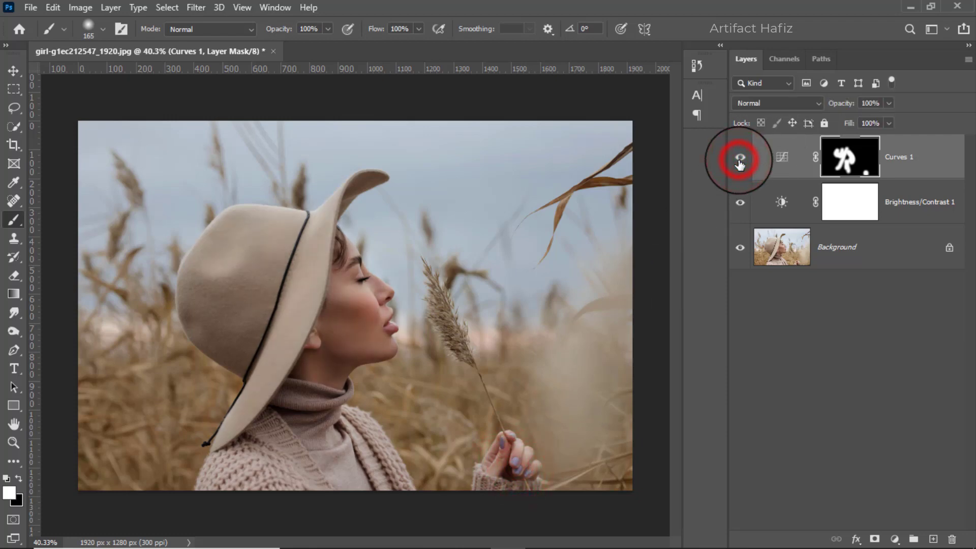
{"action": "left_click", "coordinate": [740, 158]}
{"action": "left_click", "coordinate": [741, 159]}
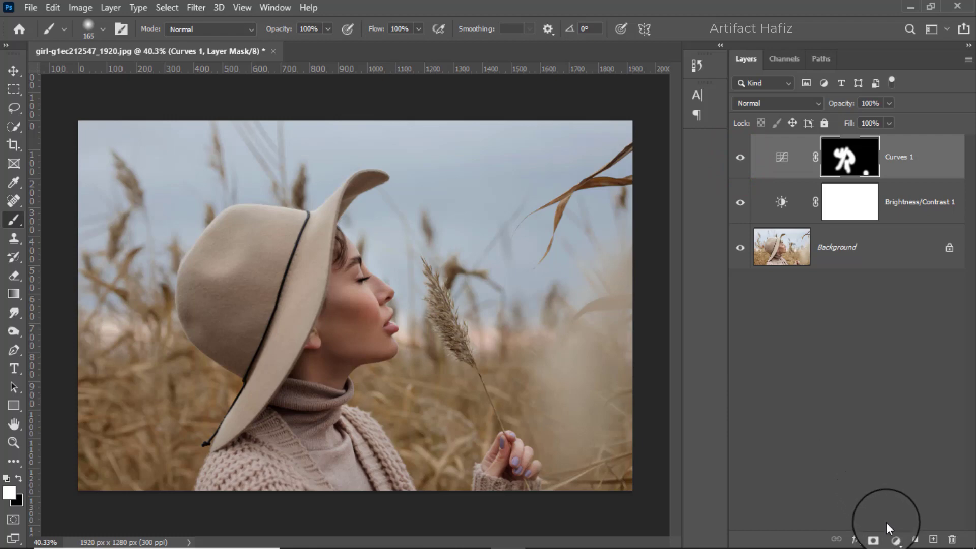
Add a Color Lookup adjustment layer with the FallColors.look 3D LUT and reduce its layer opacity to 32%
{"action": "left_click", "coordinate": [893, 539]}
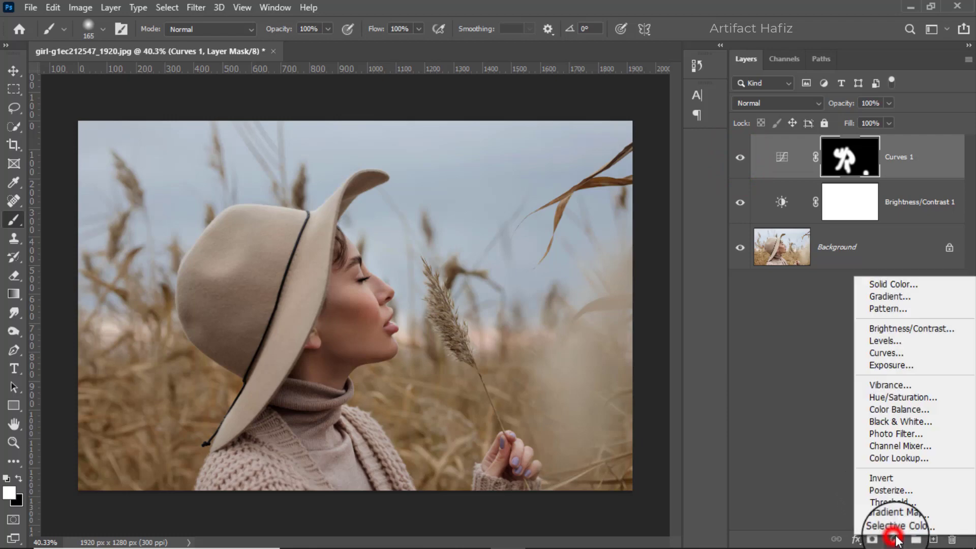
{"action": "left_click", "coordinate": [901, 457]}
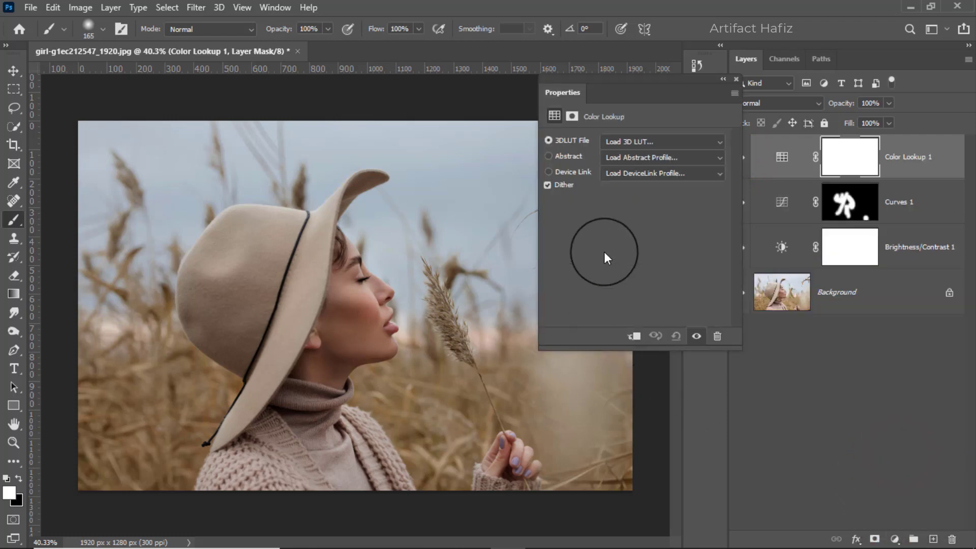
{"action": "left_click", "coordinate": [606, 144]}
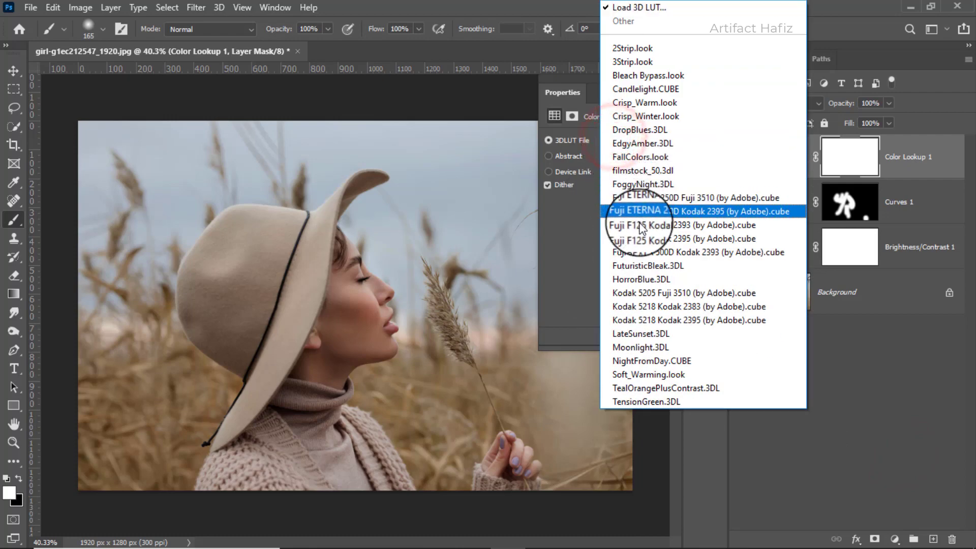
{"action": "left_click", "coordinate": [646, 159]}
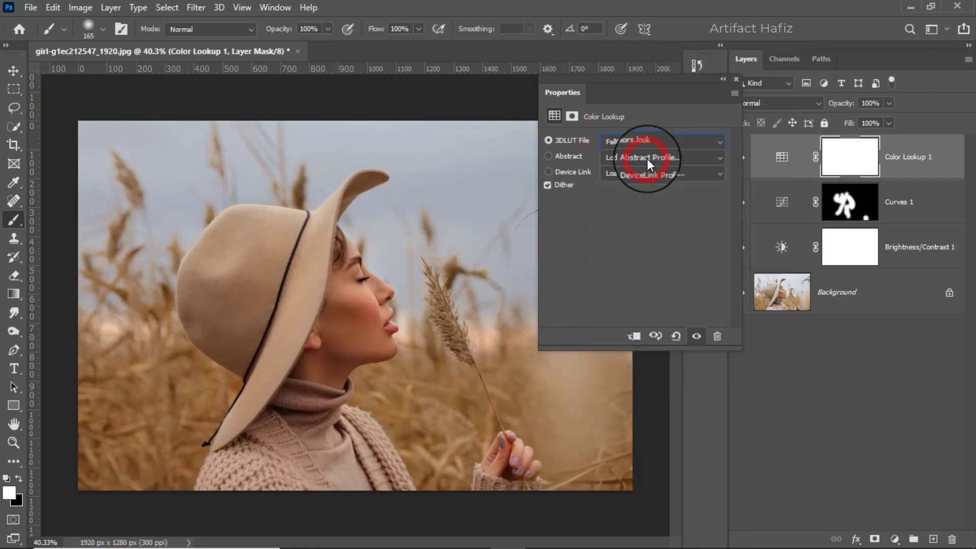
{"action": "left_click", "coordinate": [736, 78]}
{"action": "left_click", "coordinate": [889, 101]}
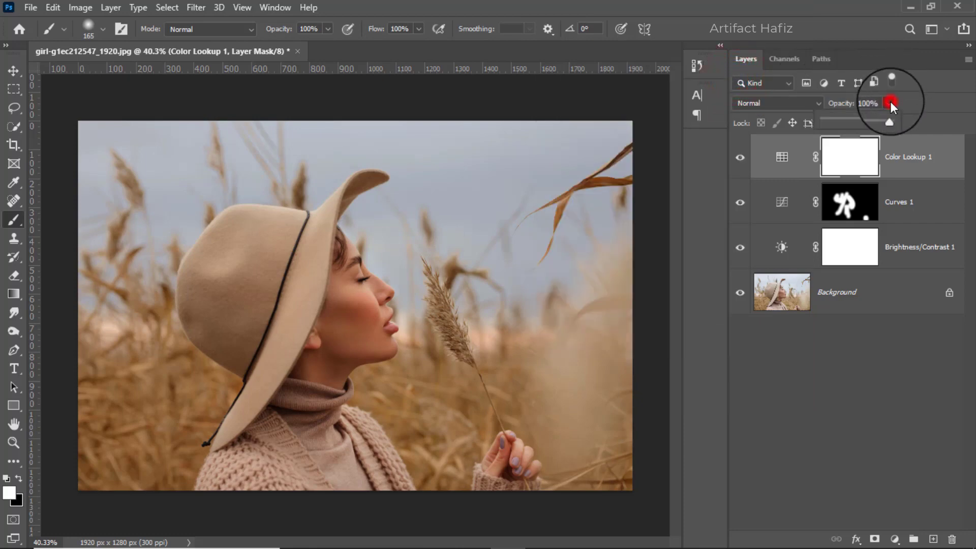
{"action": "left_click_drag", "start_coordinate": [888, 123], "coordinate": [844, 124]}
{"action": "left_click", "coordinate": [877, 321]}
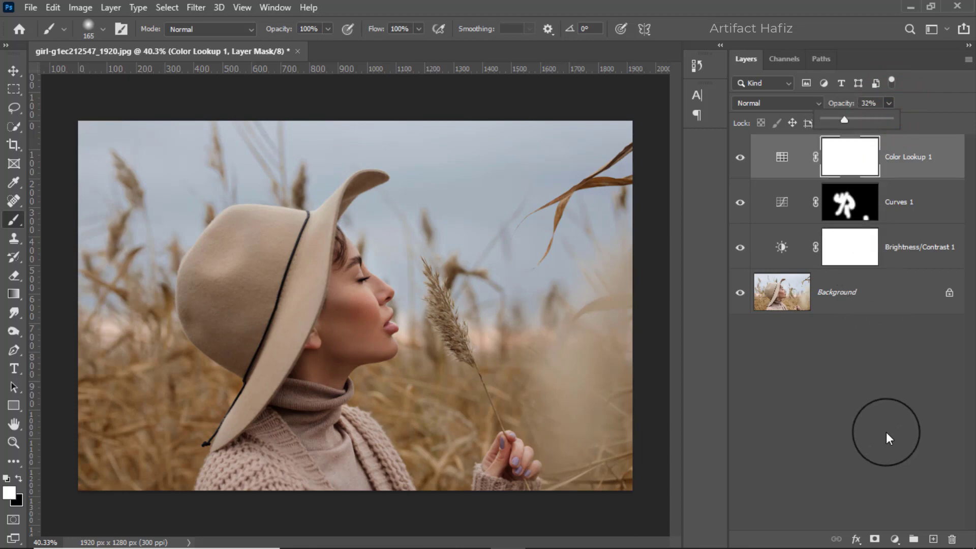
Add a second Color Lookup adjustment layer using the Soft_Warming.look 3D LUT
{"action": "left_click", "coordinate": [892, 539]}
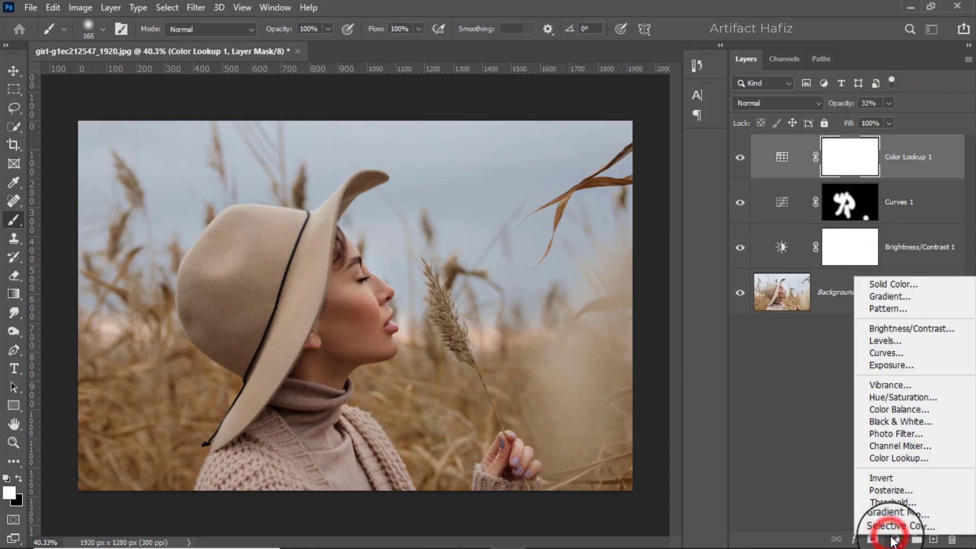
{"action": "left_click", "coordinate": [888, 459]}
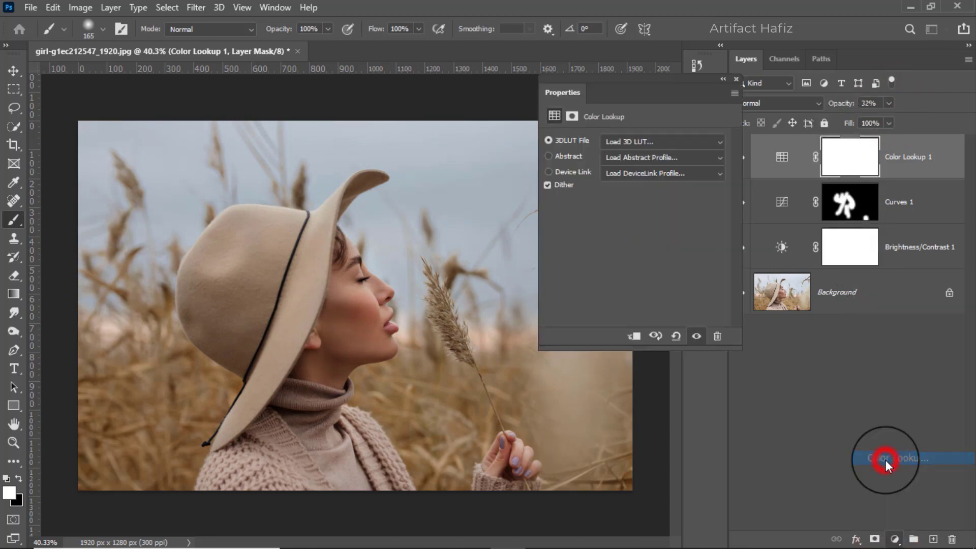
{"action": "left_click", "coordinate": [618, 140]}
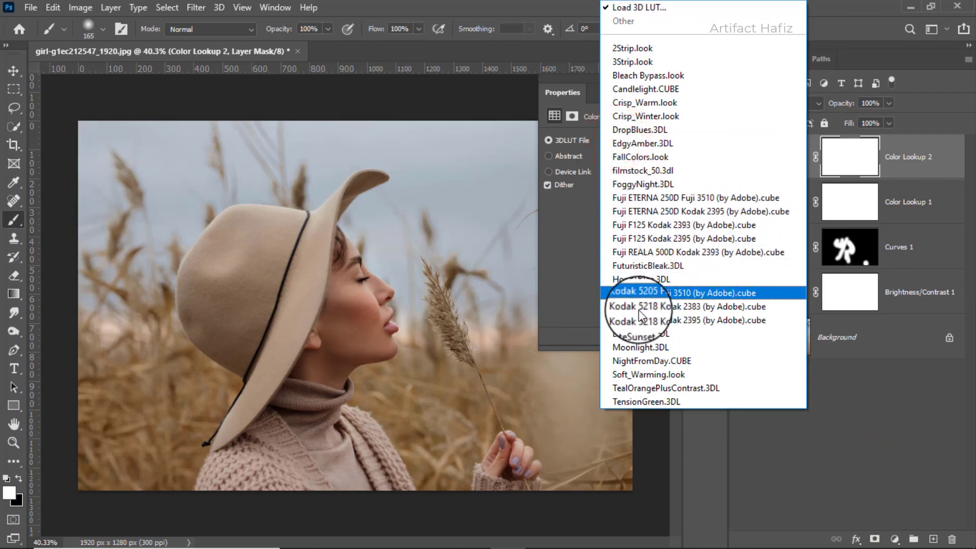
{"action": "left_click", "coordinate": [654, 374]}
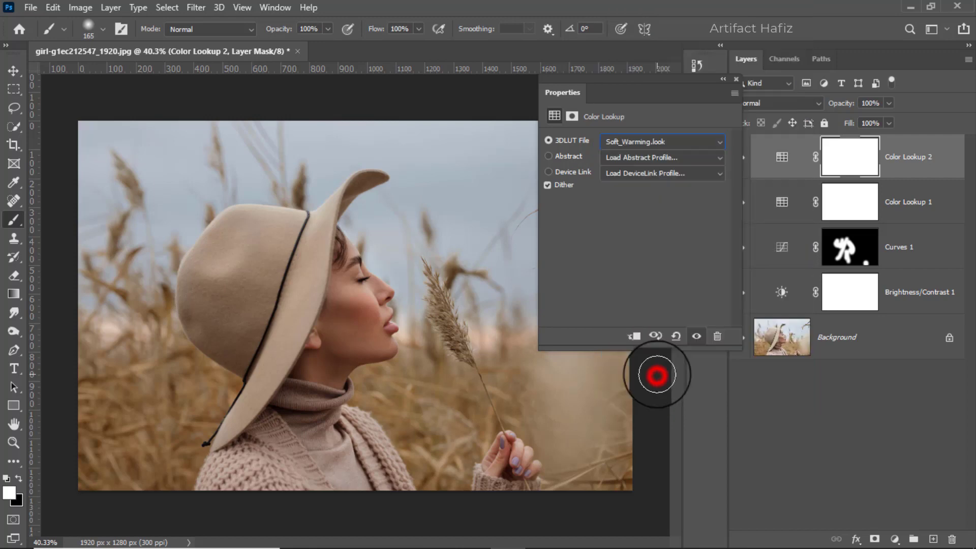
{"action": "left_click", "coordinate": [734, 78]}
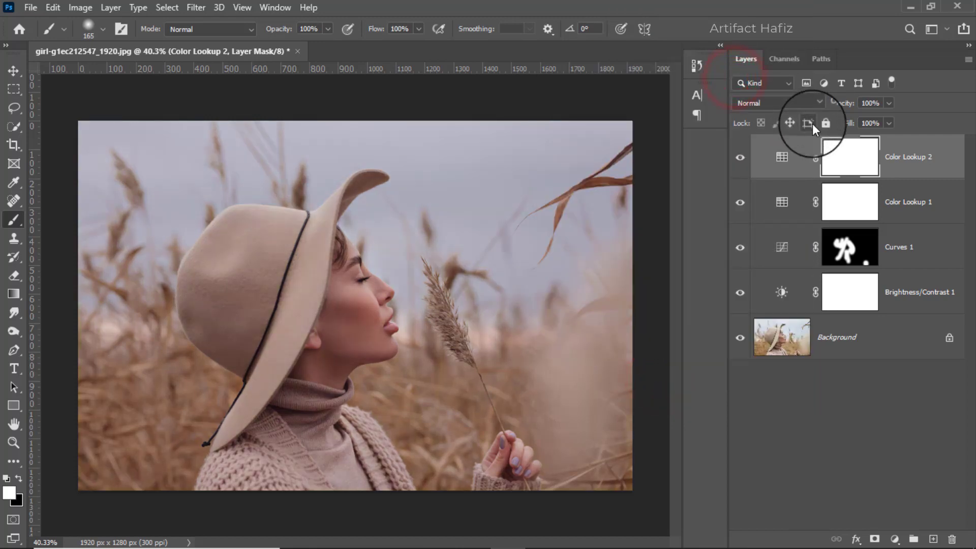
Set the Color Lookup 2 layer's blend mode to Luminosity, compare its effect, and lower its opacity to 10%
{"action": "left_click", "coordinate": [776, 102]}
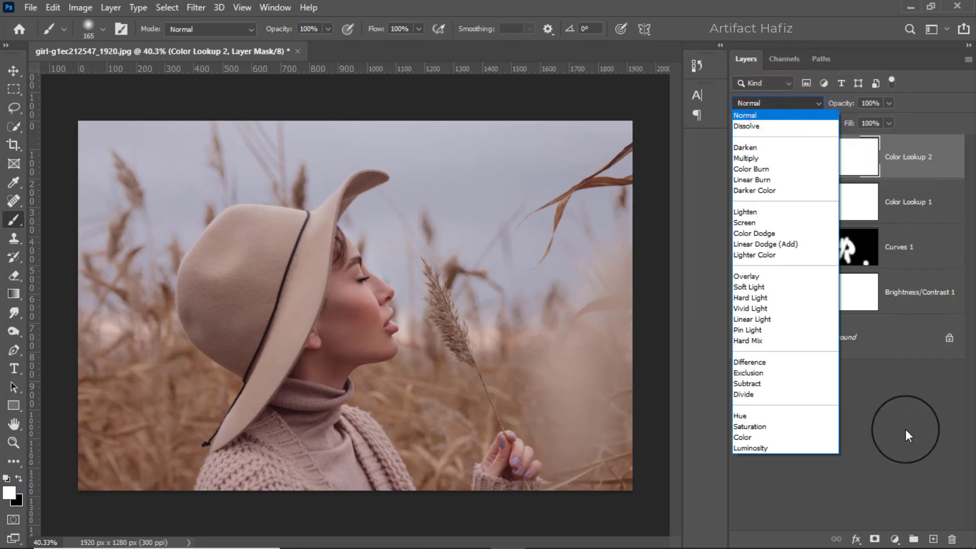
{"action": "left_click", "coordinate": [765, 449]}
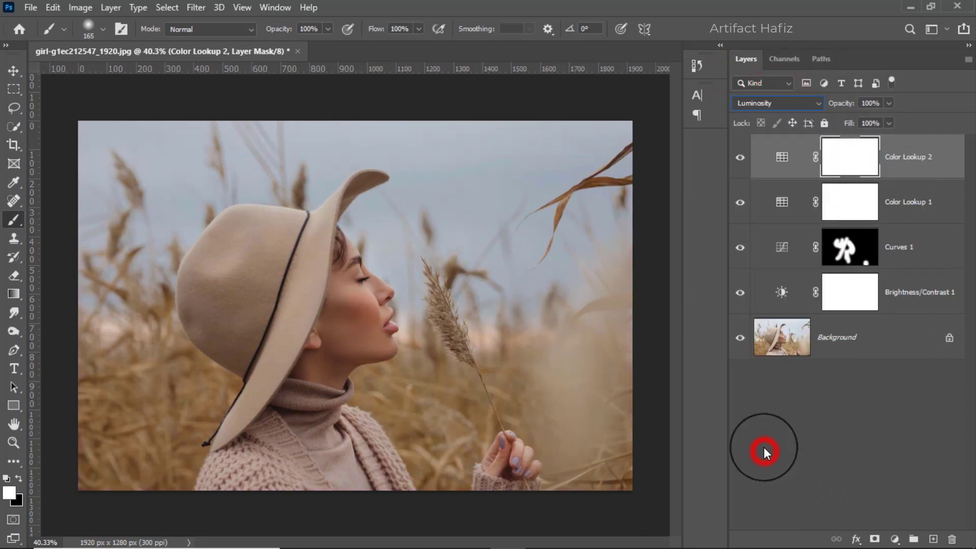
{"action": "left_click", "coordinate": [740, 157]}
{"action": "left_click", "coordinate": [740, 158]}
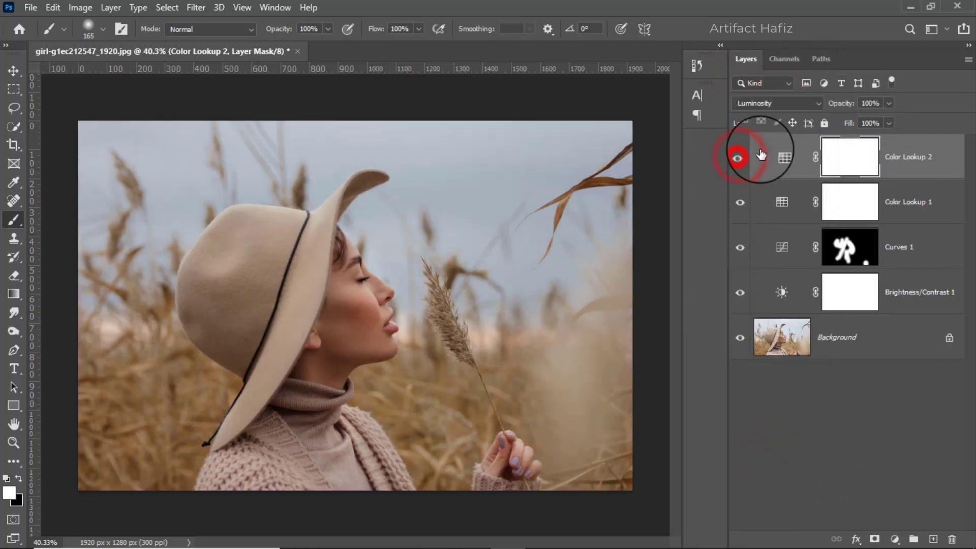
{"action": "left_click_drag", "start_coordinate": [889, 105], "coordinate": [831, 121]}
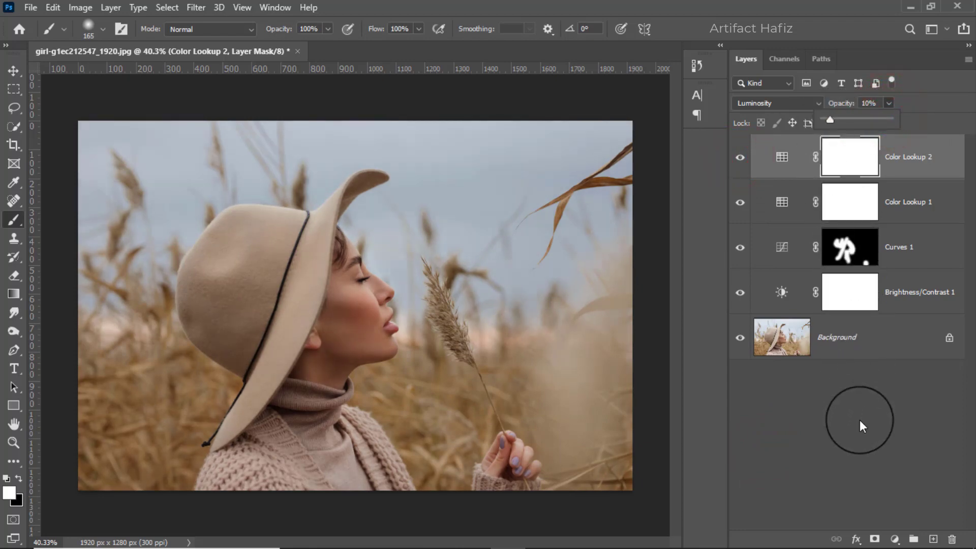
Add a Color Balance adjustment layer and set its midtones to Cyan-Red +11, Magenta-Green -2 and Yellow-Blue -6
{"action": "left_click", "coordinate": [893, 540]}
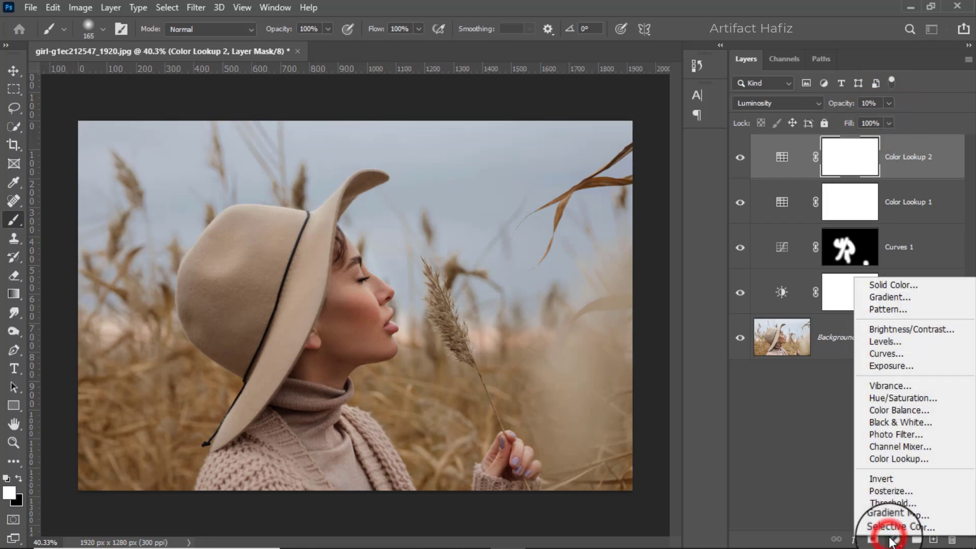
{"action": "left_click", "coordinate": [895, 410]}
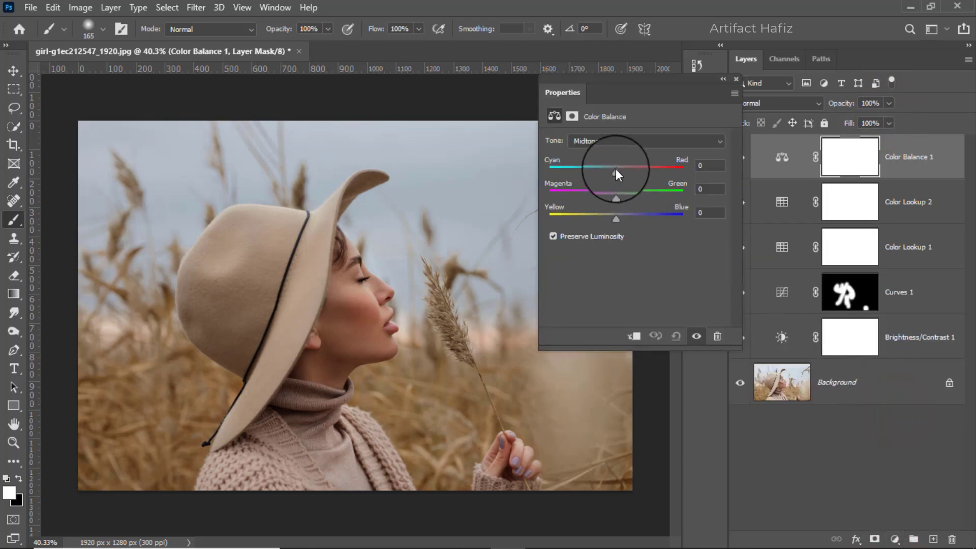
{"action": "left_click_drag", "start_coordinate": [618, 174], "coordinate": [615, 199]}
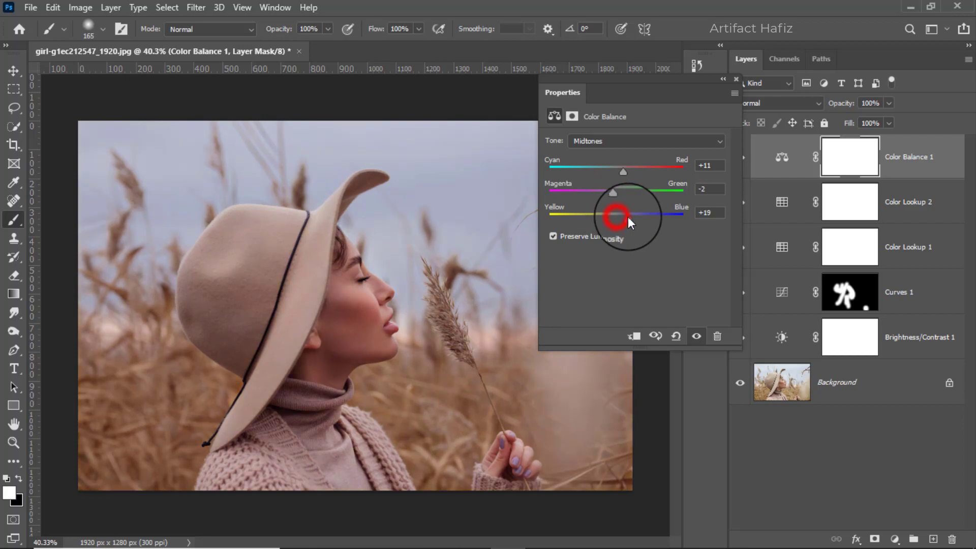
Set the Color Balance shadows to Cyan-Red -1, Magenta-Green -10 and Yellow-Blue -7
{"action": "left_click", "coordinate": [621, 142]}
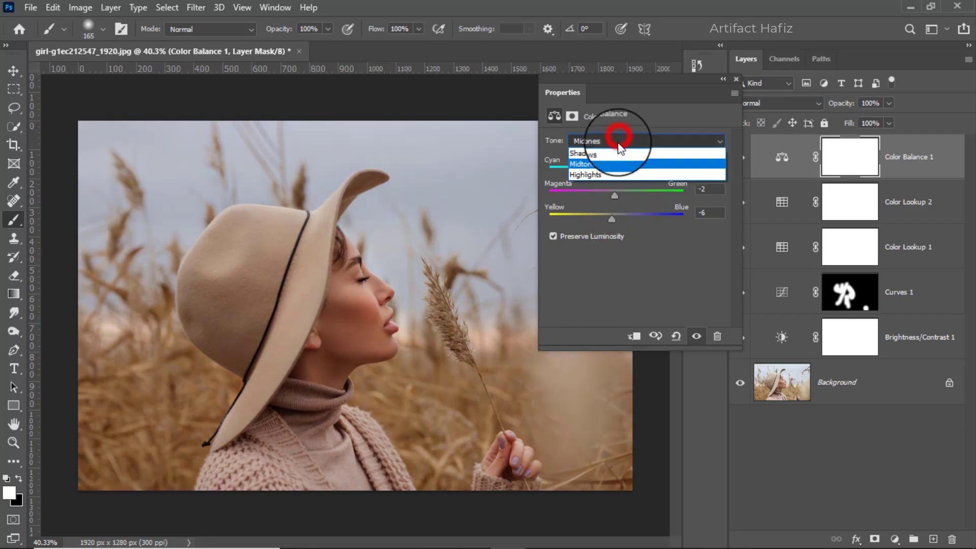
{"action": "left_click", "coordinate": [616, 150]}
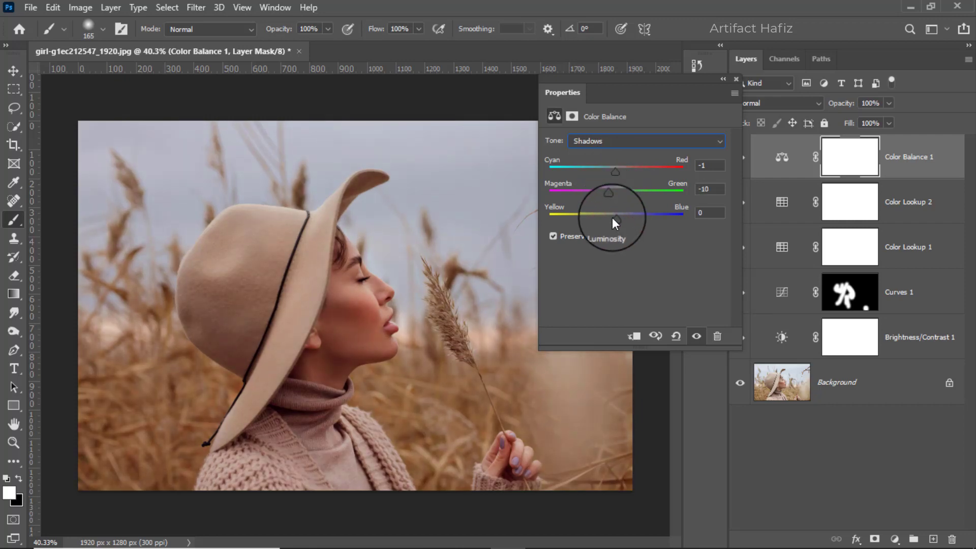
{"action": "left_click_drag", "start_coordinate": [624, 219], "coordinate": [611, 219]}
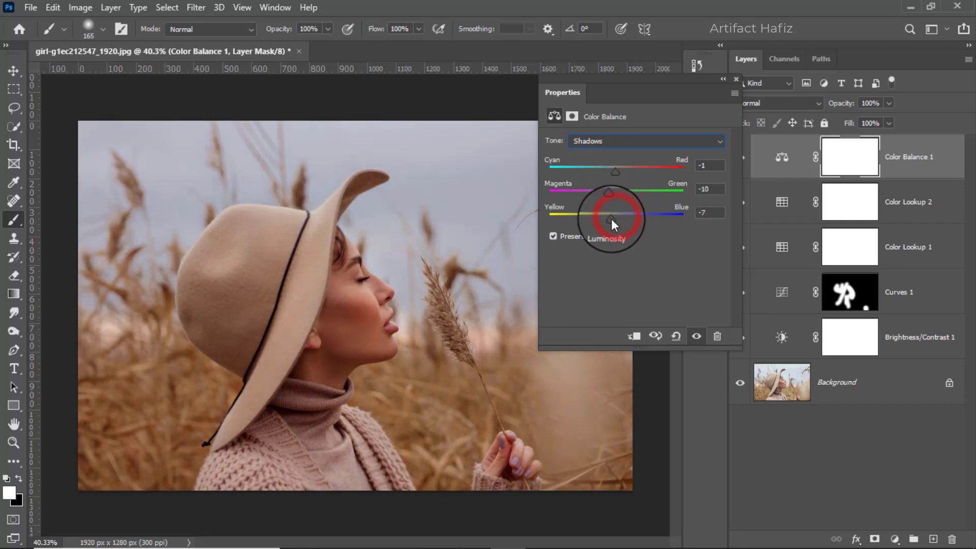
Set the Color Balance highlights to Cyan-Red -9, Magenta-Green +5 and Yellow-Blue +8, and compare the layer's effect
{"action": "left_click", "coordinate": [612, 141]}
{"action": "left_click", "coordinate": [606, 174]}
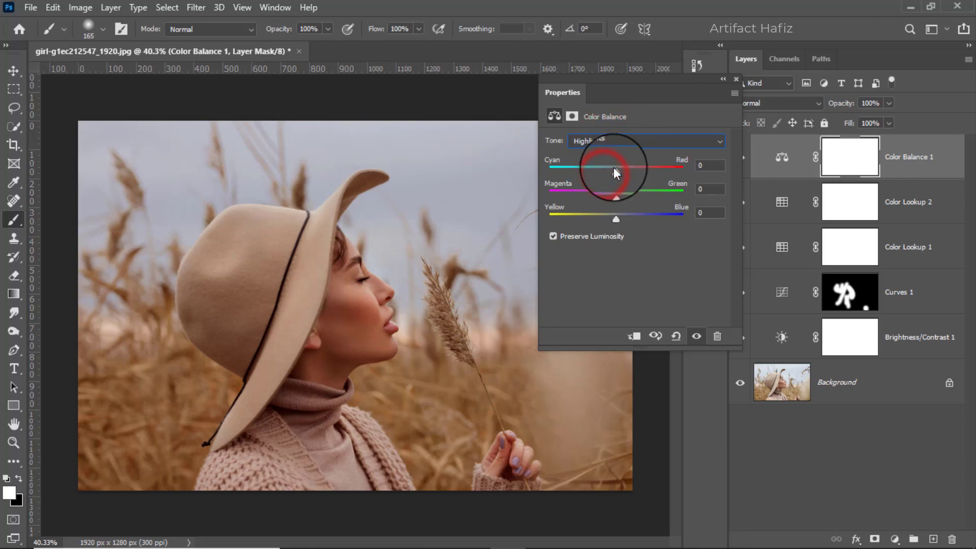
{"action": "left_click_drag", "start_coordinate": [616, 173], "coordinate": [621, 220]}
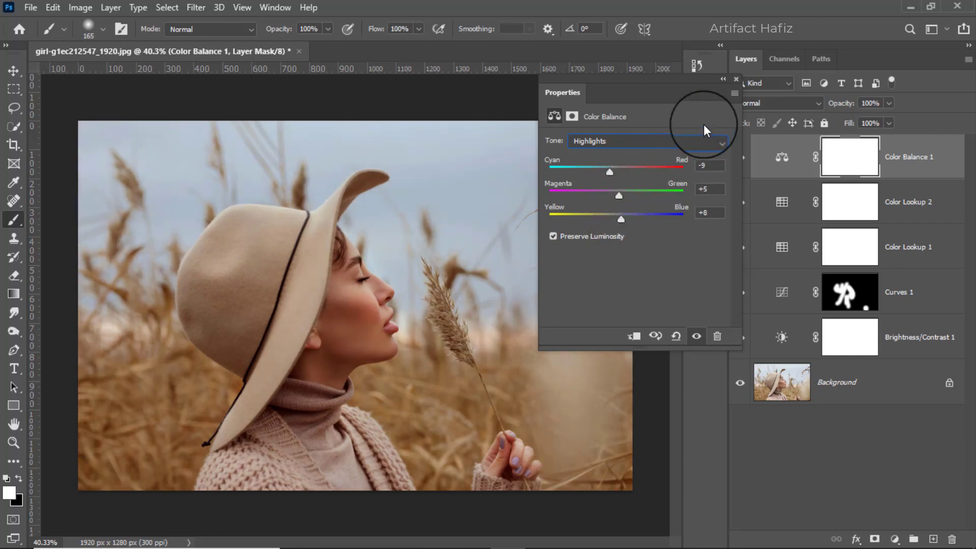
{"action": "left_click", "coordinate": [736, 71]}
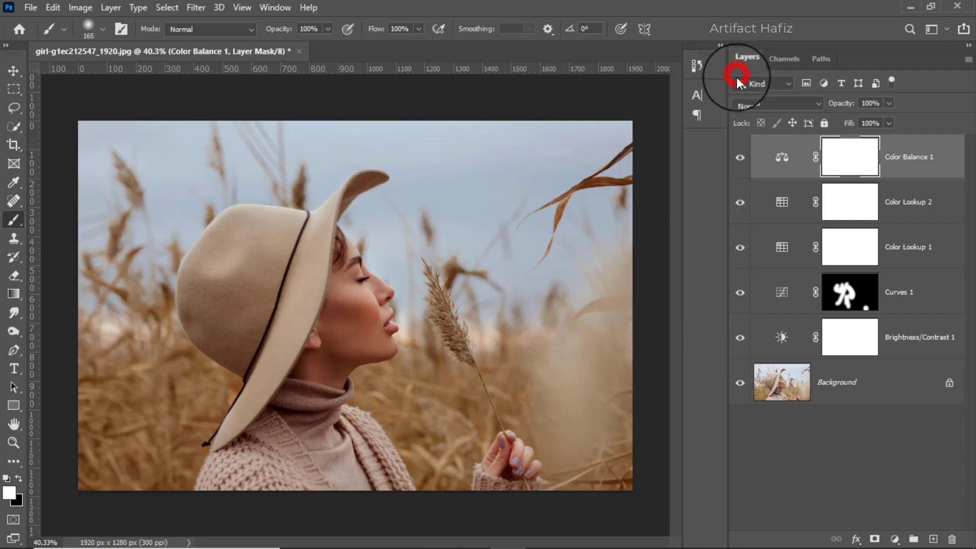
{"action": "left_click", "coordinate": [740, 161]}
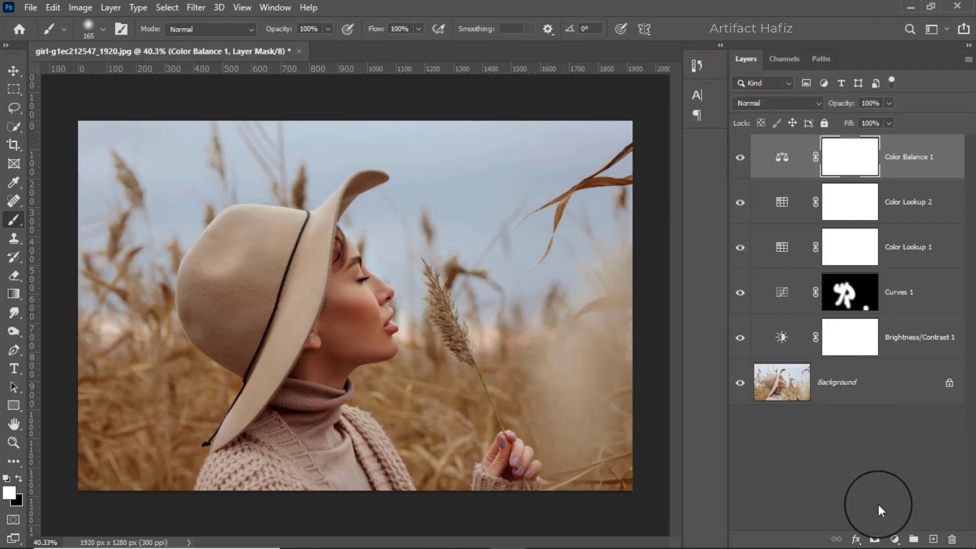
Add a Levels adjustment layer and set its white input level to 230
{"action": "left_click", "coordinate": [897, 539]}
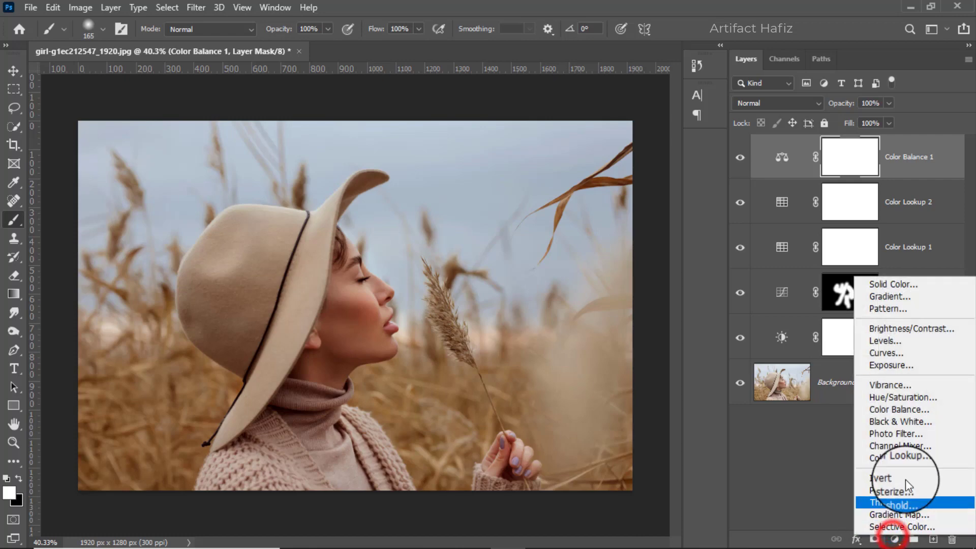
{"action": "left_click", "coordinate": [897, 342]}
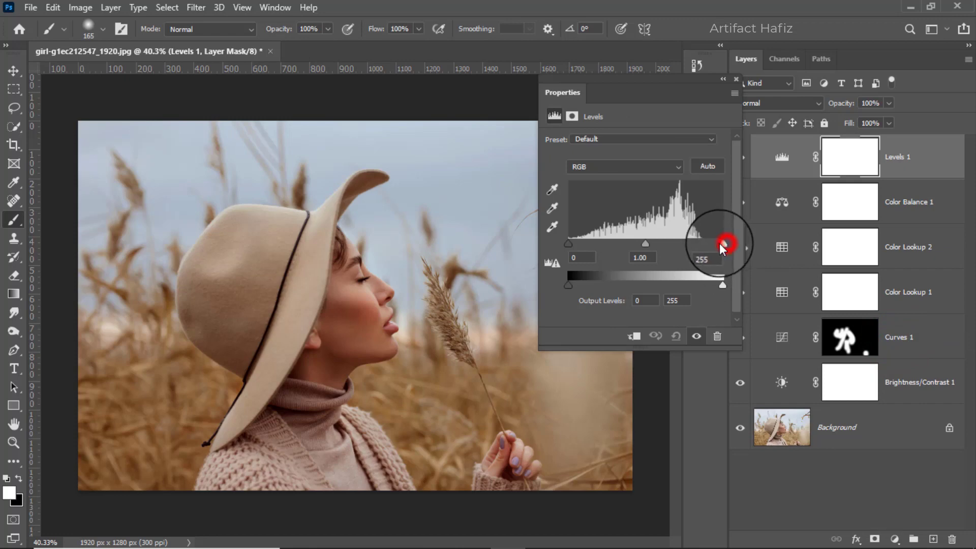
{"action": "left_click_drag", "start_coordinate": [722, 244], "coordinate": [708, 245]}
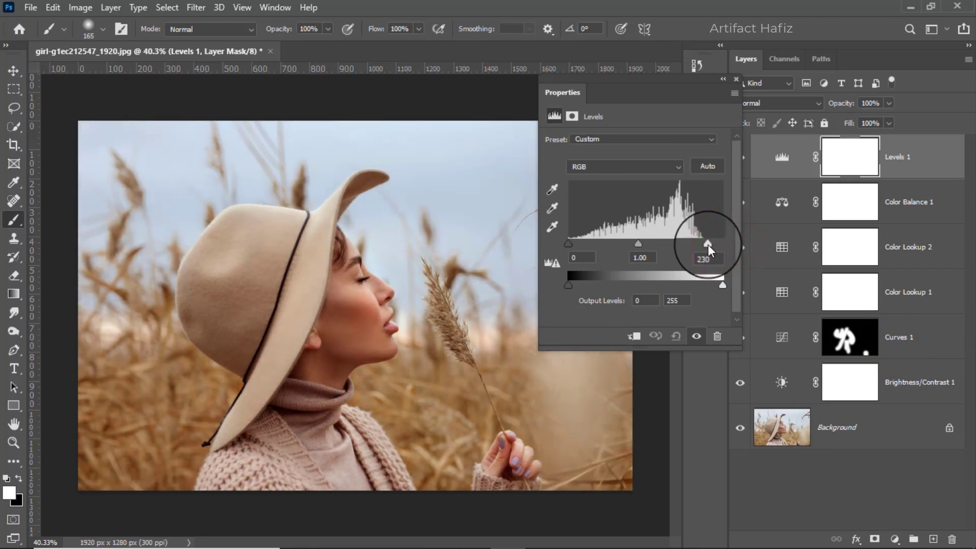
{"action": "left_click", "coordinate": [736, 81]}
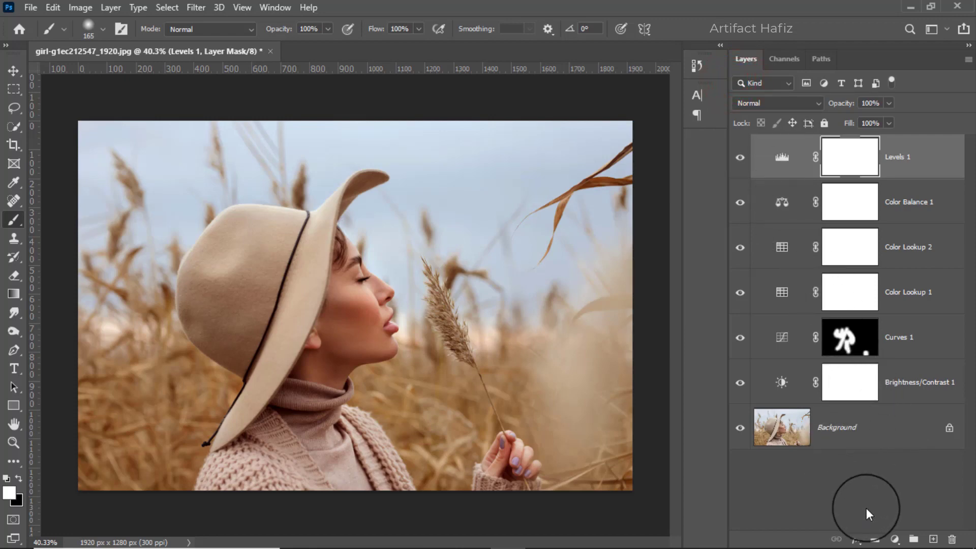
Add a second Brightness/Contrast adjustment layer with brightness -4 and contrast 12, using the Luminosity blend mode
{"action": "left_click", "coordinate": [894, 539]}
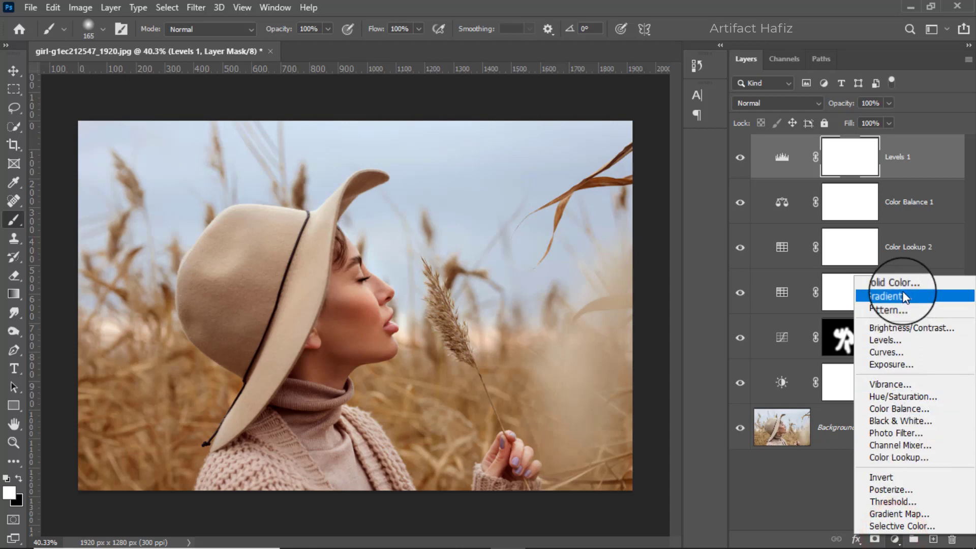
{"action": "left_click", "coordinate": [895, 326]}
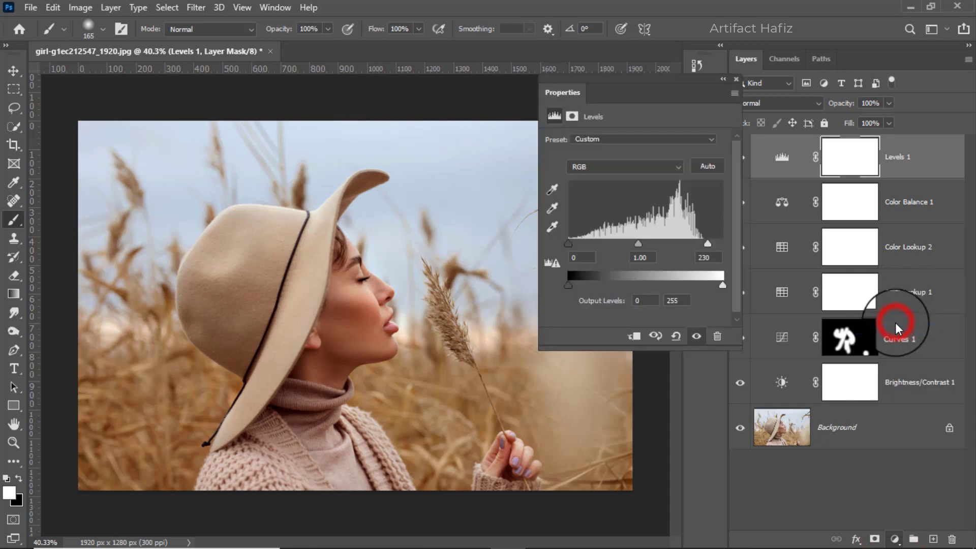
{"action": "left_click_drag", "start_coordinate": [634, 178], "coordinate": [648, 217]}
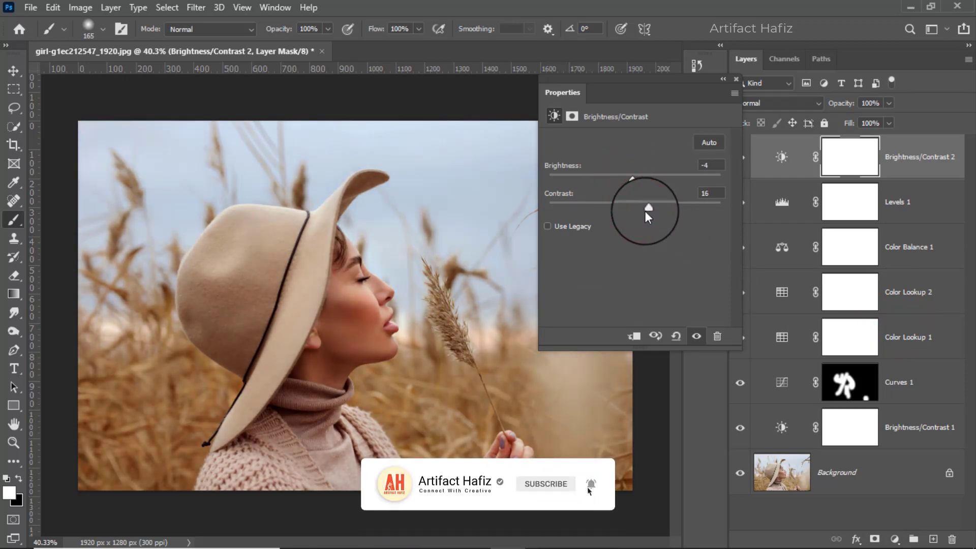
{"action": "left_click", "coordinate": [736, 81]}
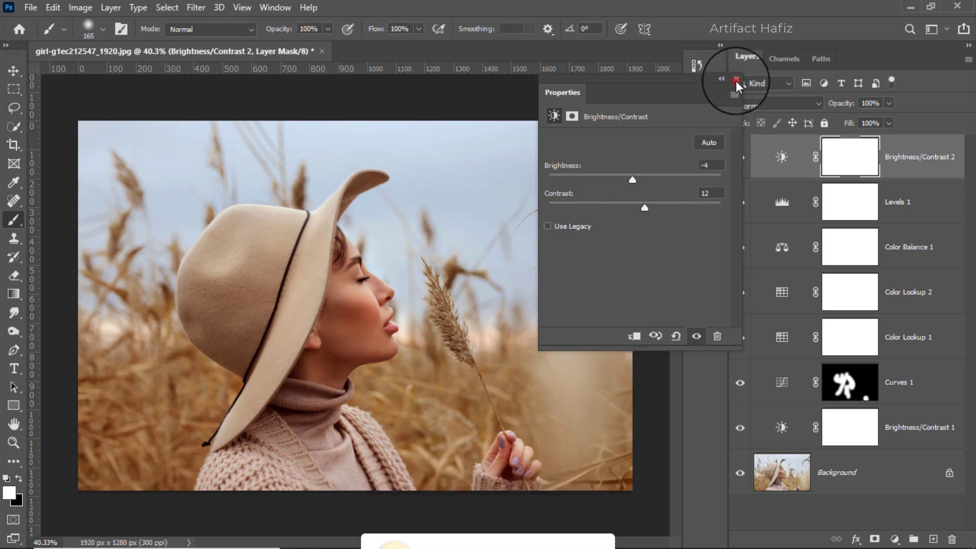
{"action": "left_click", "coordinate": [756, 103]}
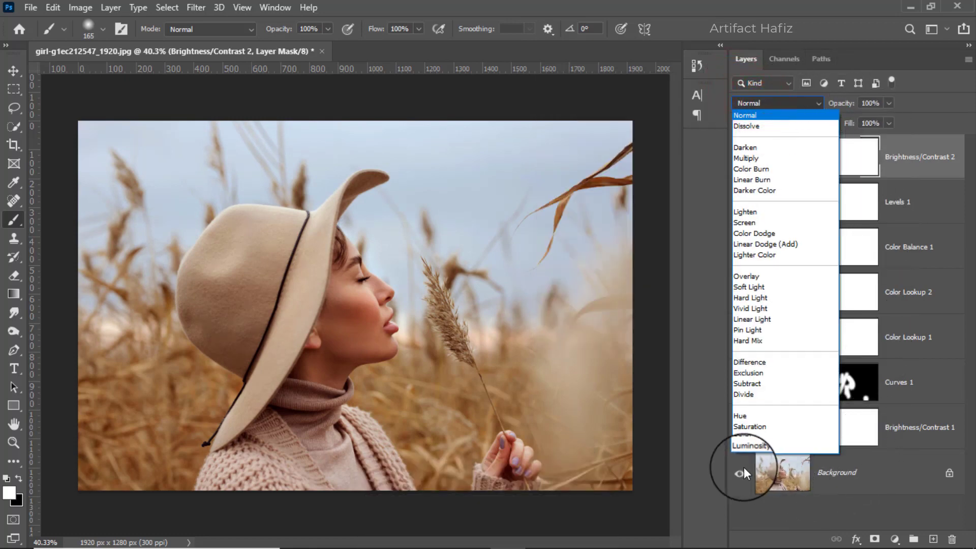
{"action": "left_click", "coordinate": [740, 448]}
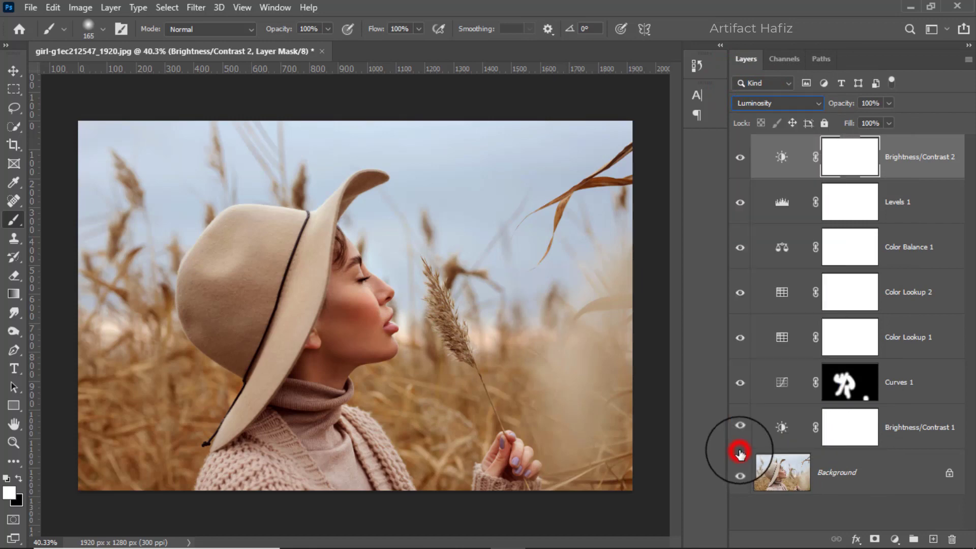
Stamp all visible layers into a new layer above the adjustments and convert it for Smart Filters
{"action": "left_click", "coordinate": [905, 147]}
{"action": "key", "text": "ctrl+alt+shift+e"}
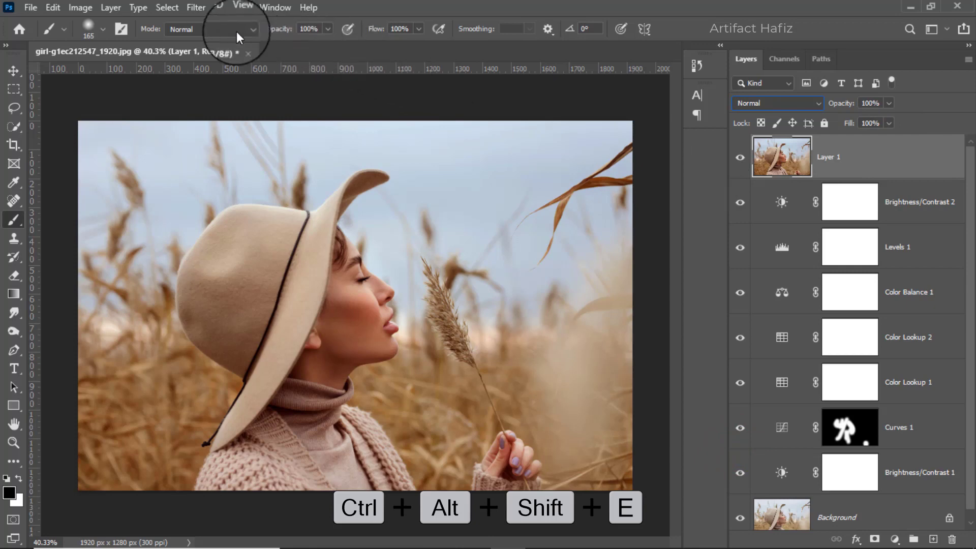
{"action": "left_click", "coordinate": [196, 7]}
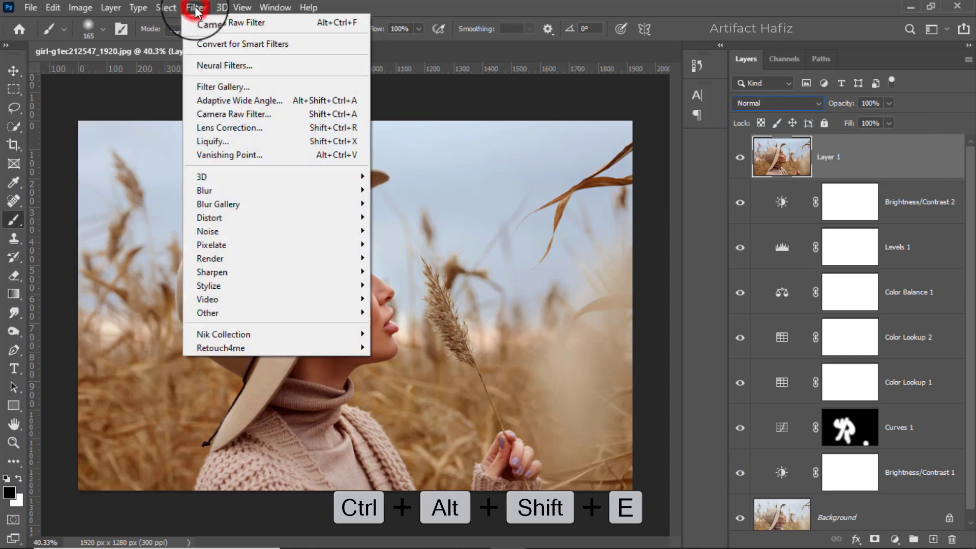
{"action": "left_click", "coordinate": [211, 45]}
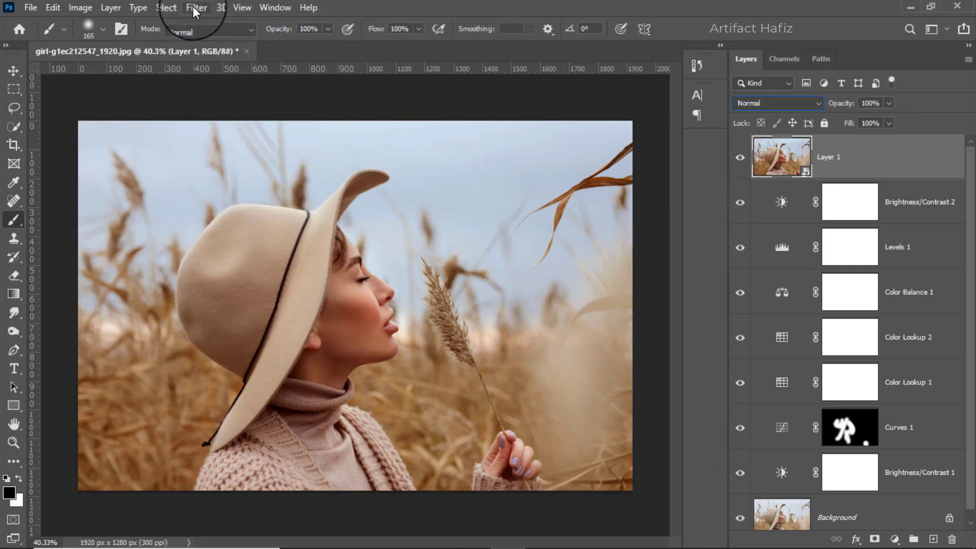
Open the Camera Raw Filter on the merged layer and set Highlights -34, Shadows +7, Whites +27 and Blacks +11
{"action": "left_click", "coordinate": [194, 7]}
{"action": "left_click", "coordinate": [202, 109]}
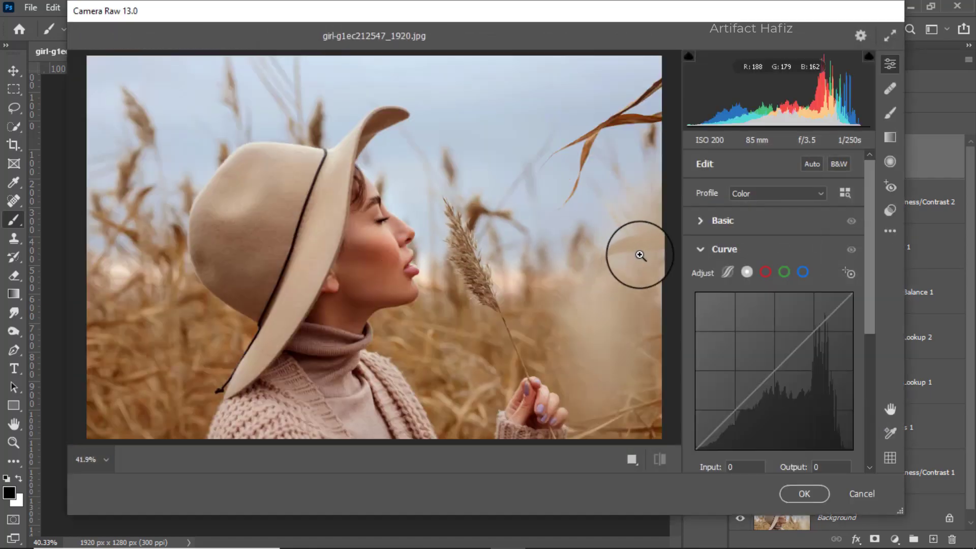
{"action": "left_click", "coordinate": [698, 220]}
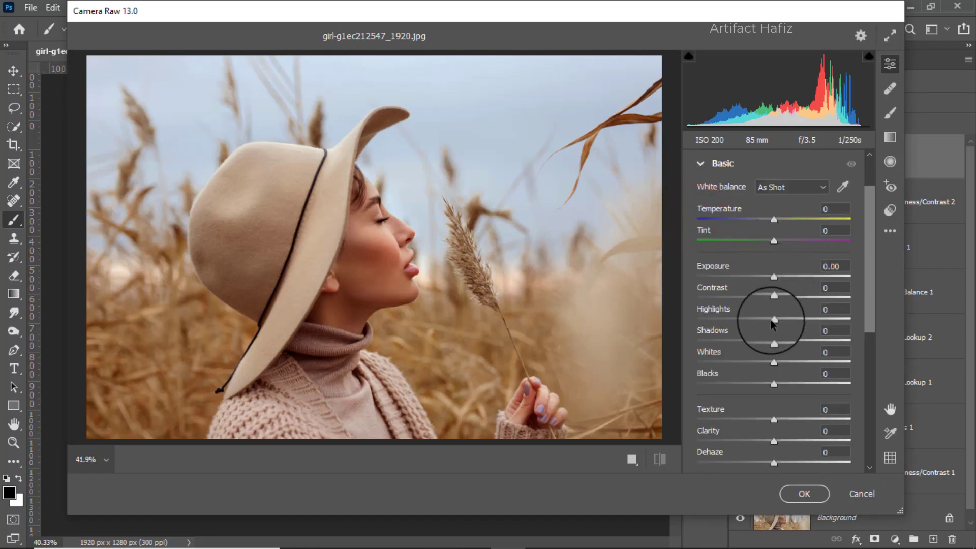
{"action": "left_click_drag", "start_coordinate": [773, 319], "coordinate": [747, 321]}
{"action": "left_click_drag", "start_coordinate": [772, 364], "coordinate": [780, 343]}
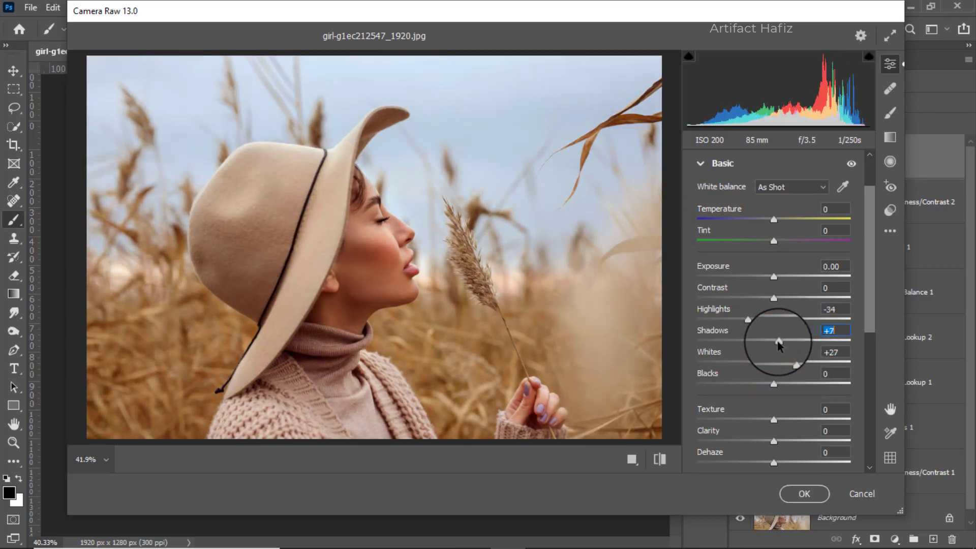
{"action": "mouse_move", "coordinate": [774, 384]}
{"action": "left_mouse_down"}
{"action": "mouse_move", "coordinate": [757, 384]}
{"action": "mouse_move", "coordinate": [786, 387]}
{"action": "left_mouse_up"}
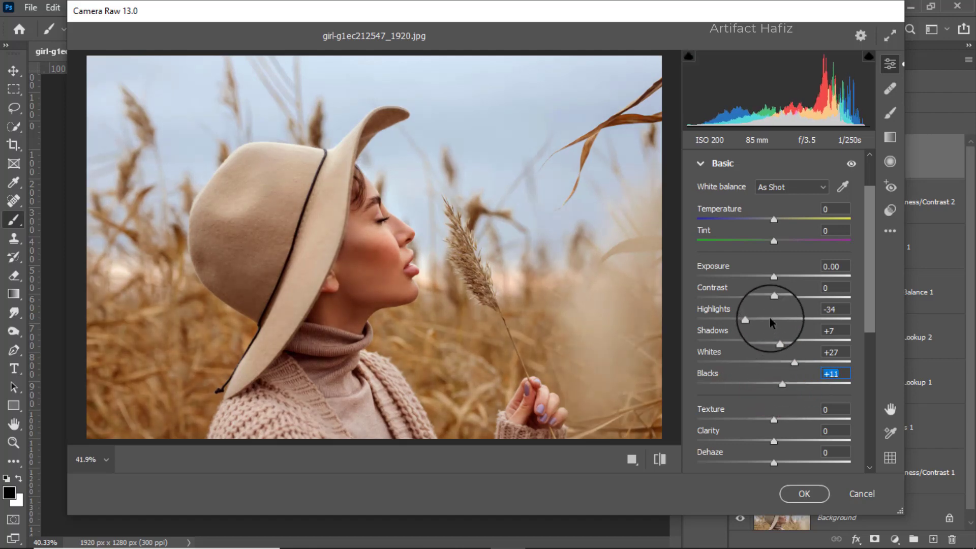
Set the basic adjustments Texture to +4, Vibrance to +30 and Saturation to -14
{"action": "scroll", "coordinate": [764, 319], "scroll_direction": "down", "scroll_amount": 1}
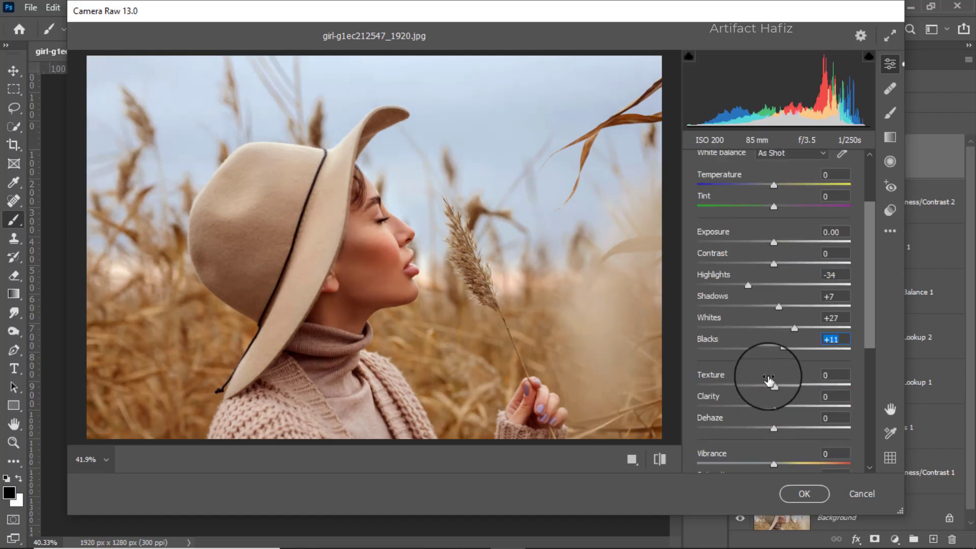
{"action": "mouse_move", "coordinate": [774, 385]}
{"action": "left_mouse_down"}
{"action": "mouse_move", "coordinate": [788, 387]}
{"action": "mouse_move", "coordinate": [759, 388]}
{"action": "mouse_move", "coordinate": [782, 389]}
{"action": "left_mouse_up"}
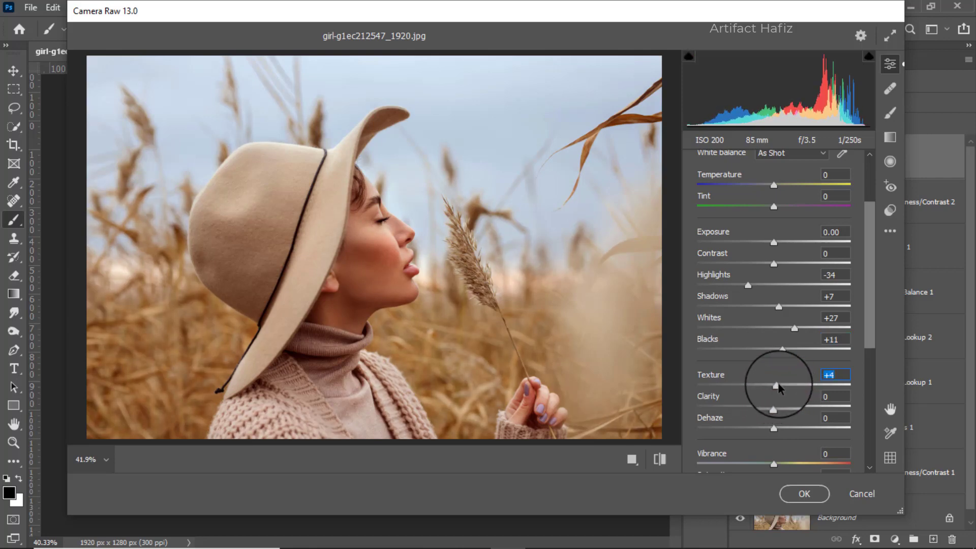
{"action": "scroll", "coordinate": [774, 392], "scroll_direction": "down", "scroll_amount": 2}
{"action": "left_click_drag", "start_coordinate": [774, 395], "coordinate": [763, 419]}
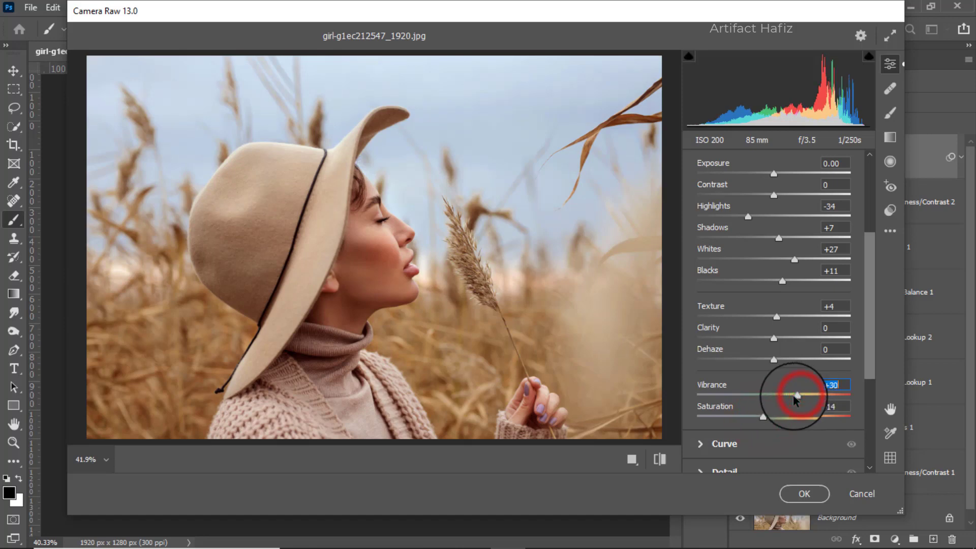
Add points at input 64, output 58 and input 196, output 196 to the main point curve, and raise the blue curve's black point to output 6
{"action": "scroll", "coordinate": [811, 386], "scroll_direction": "down", "scroll_amount": 2}
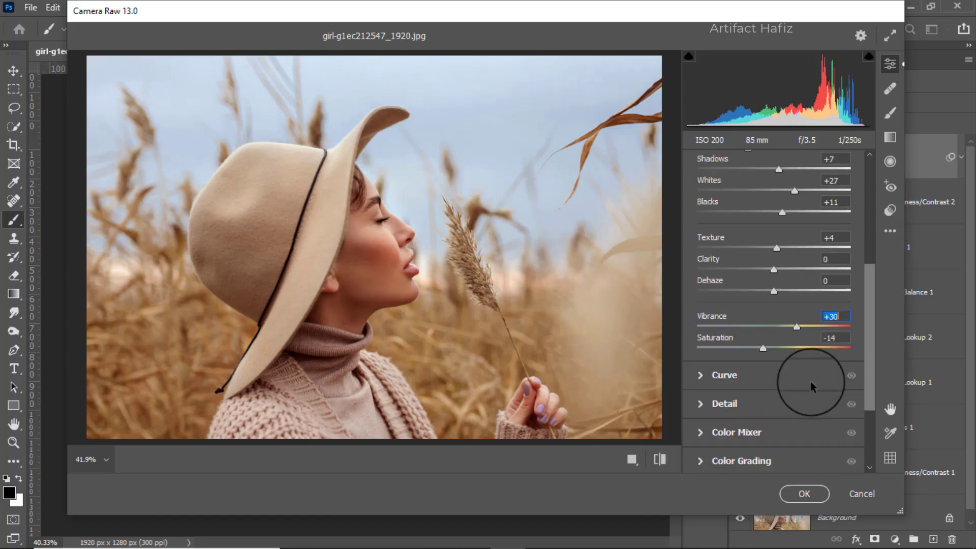
{"action": "left_click", "coordinate": [748, 373]}
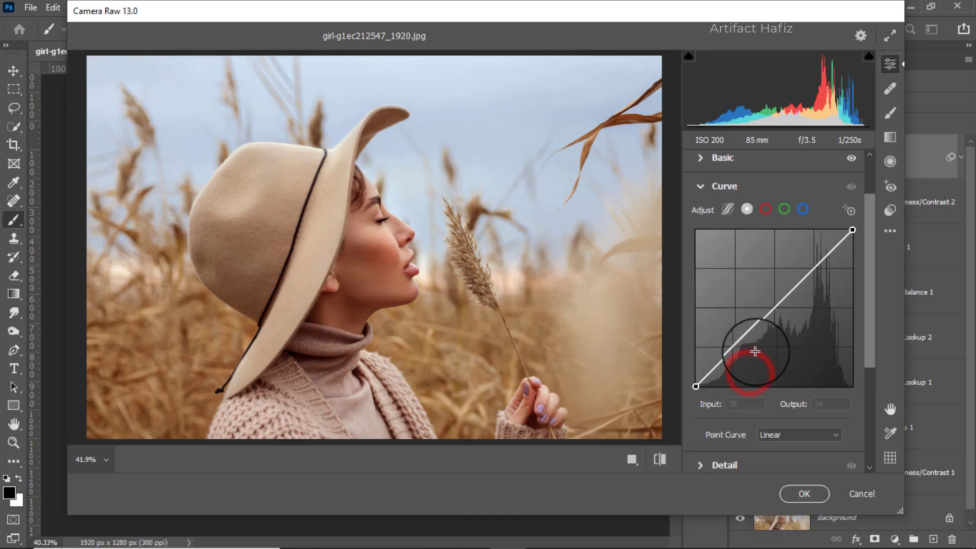
{"action": "left_click", "coordinate": [735, 351]}
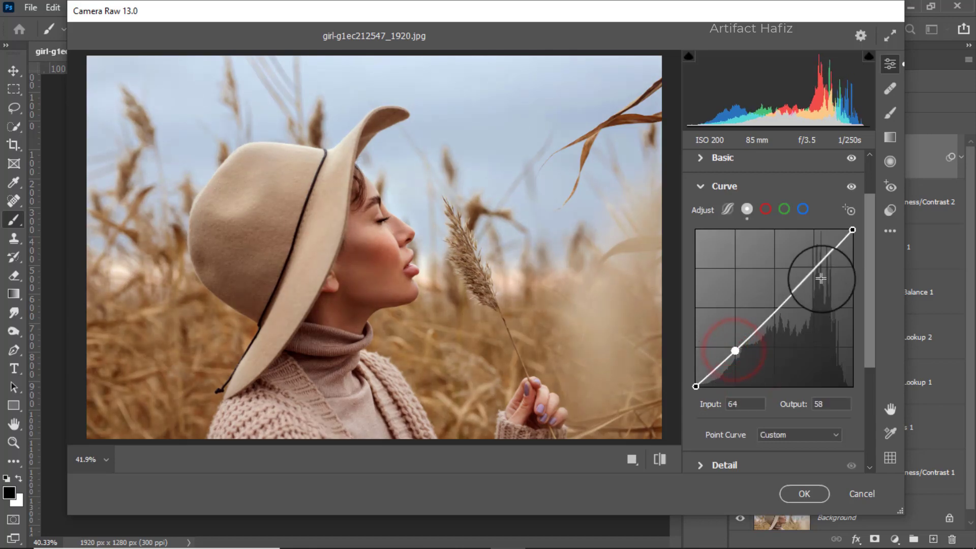
{"action": "left_click_drag", "start_coordinate": [822, 278], "coordinate": [816, 266]}
{"action": "left_click", "coordinate": [802, 209]}
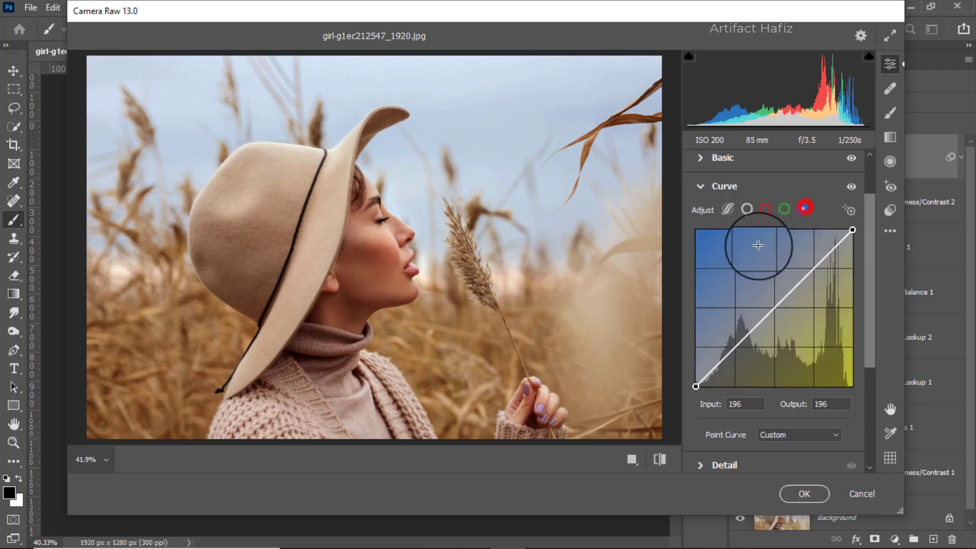
{"action": "left_click_drag", "start_coordinate": [696, 386], "coordinate": [697, 384]}
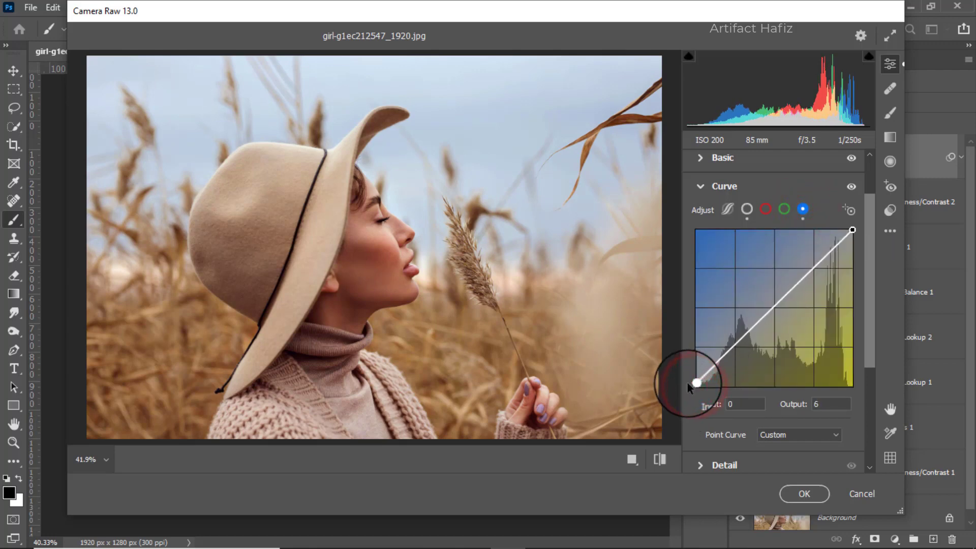
Set the Detail adjustment's Noise Reduction to 6
{"action": "scroll", "coordinate": [742, 361], "scroll_direction": "down", "scroll_amount": 3}
{"action": "scroll", "coordinate": [740, 362], "scroll_direction": "down", "scroll_amount": 1}
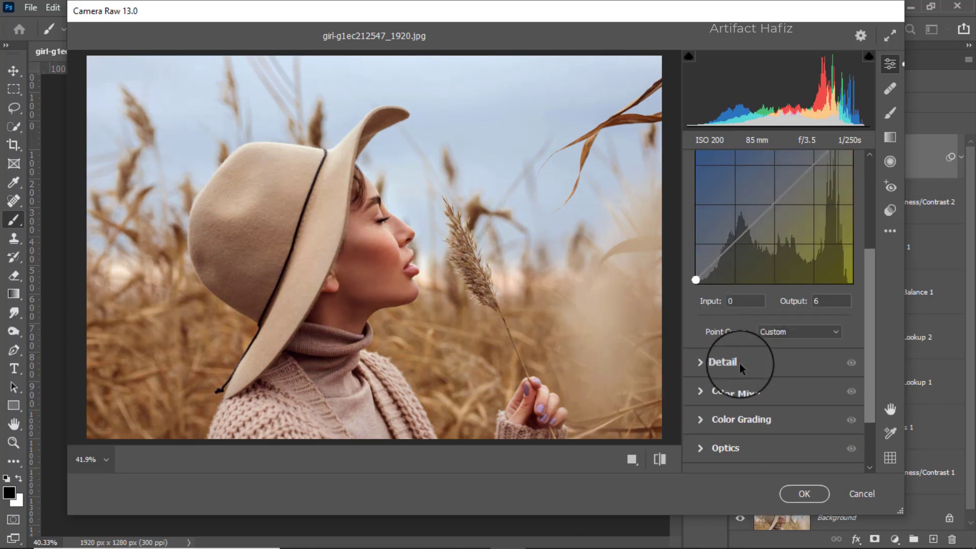
{"action": "left_click", "coordinate": [740, 361]}
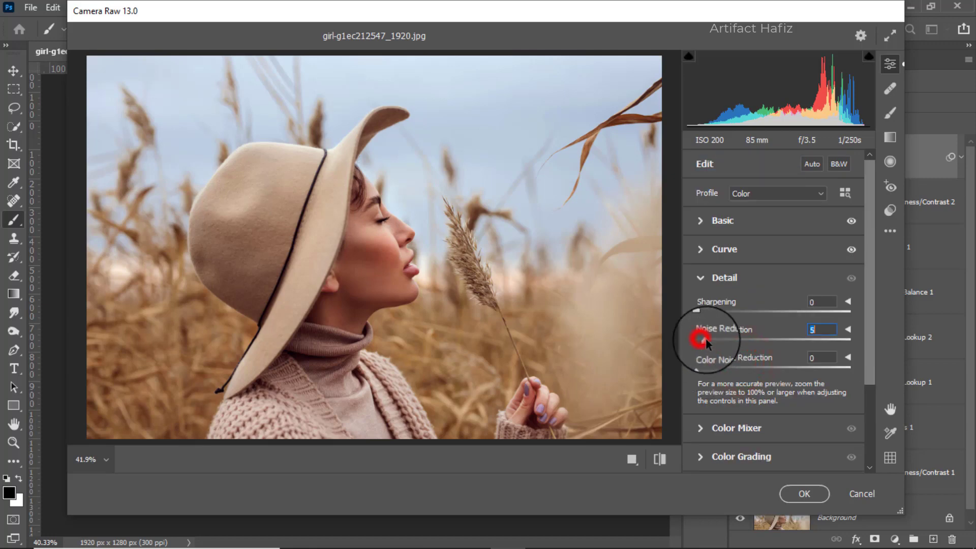
{"action": "scroll", "coordinate": [714, 340], "scroll_direction": "down", "scroll_amount": 4}
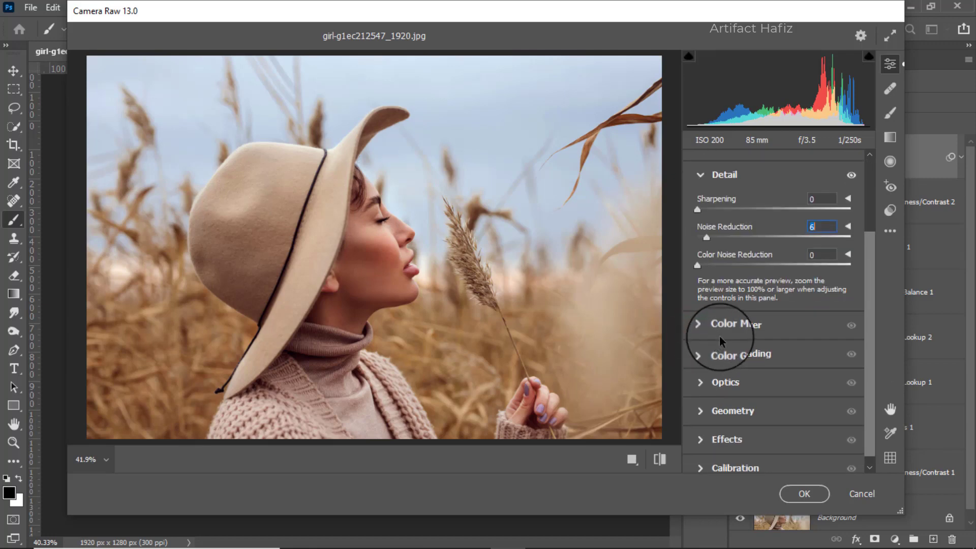
In the Color Mixer, set Saturation to Reds -14, Oranges +2, Yellows -34, Aquas +28 and Blues +19
{"action": "left_click", "coordinate": [722, 329]}
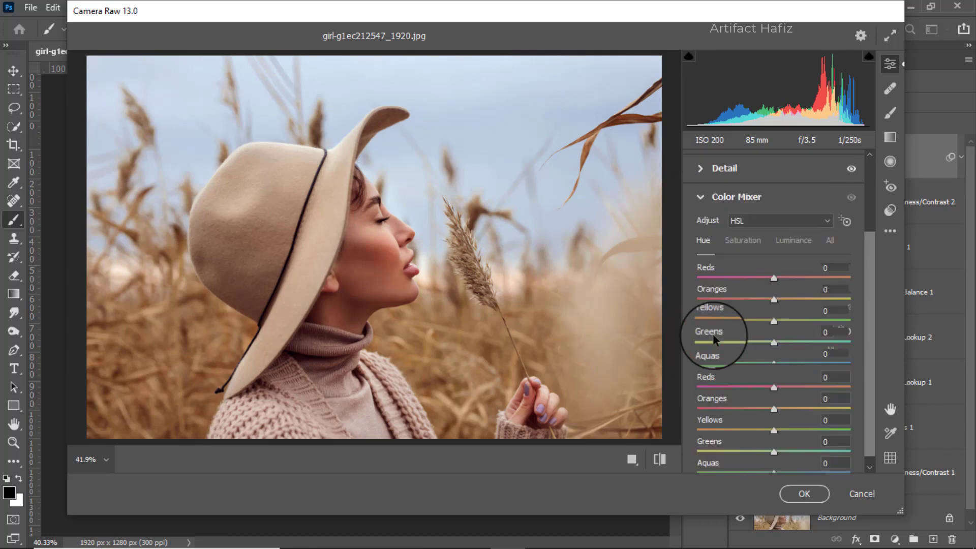
{"action": "left_click", "coordinate": [744, 243]}
{"action": "left_click_drag", "start_coordinate": [774, 300], "coordinate": [741, 301]}
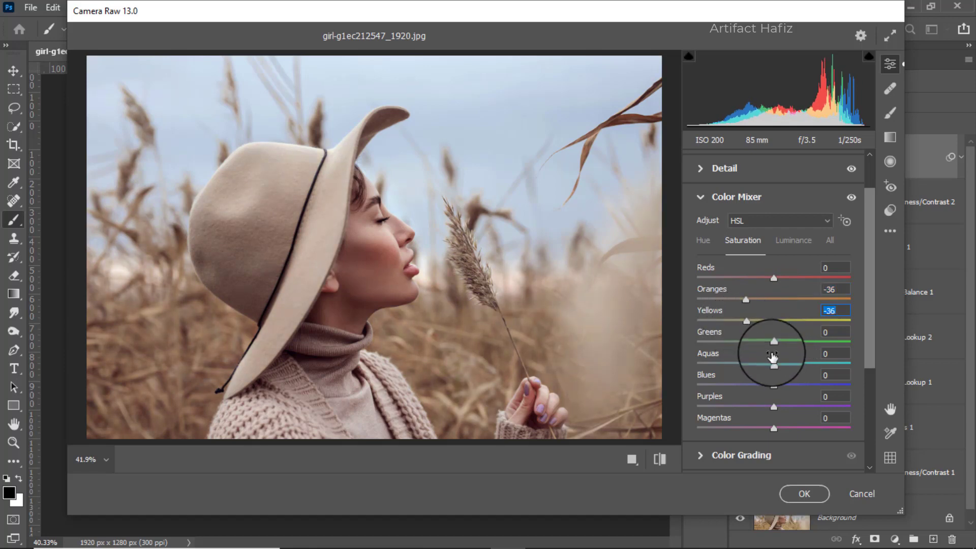
{"action": "left_click_drag", "start_coordinate": [773, 363], "coordinate": [788, 385]}
{"action": "left_click_drag", "start_coordinate": [746, 299], "coordinate": [733, 324]}
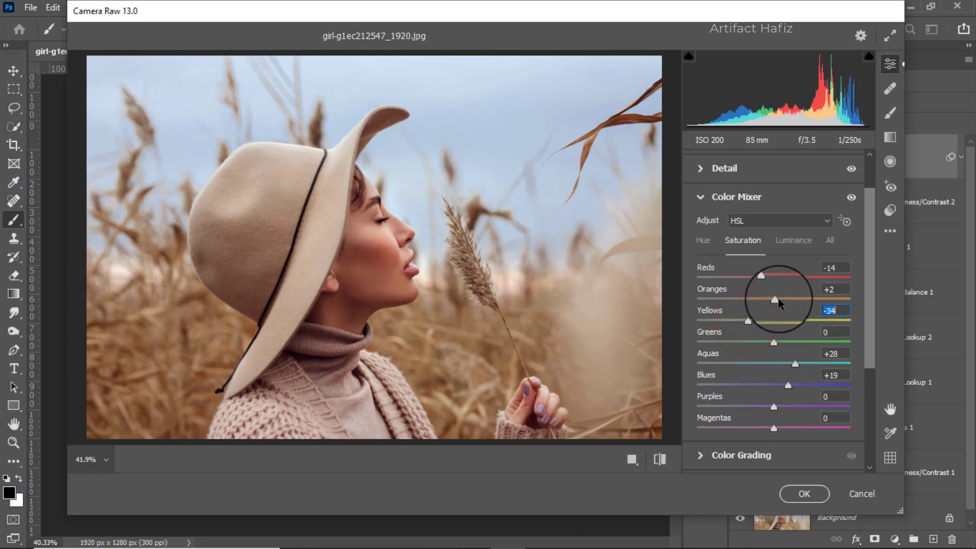
Set the Color Mixer's Luminance to Oranges +7, Yellows +1, Greens +10, Aquas +12 and Blues +2
{"action": "left_click", "coordinate": [792, 239]}
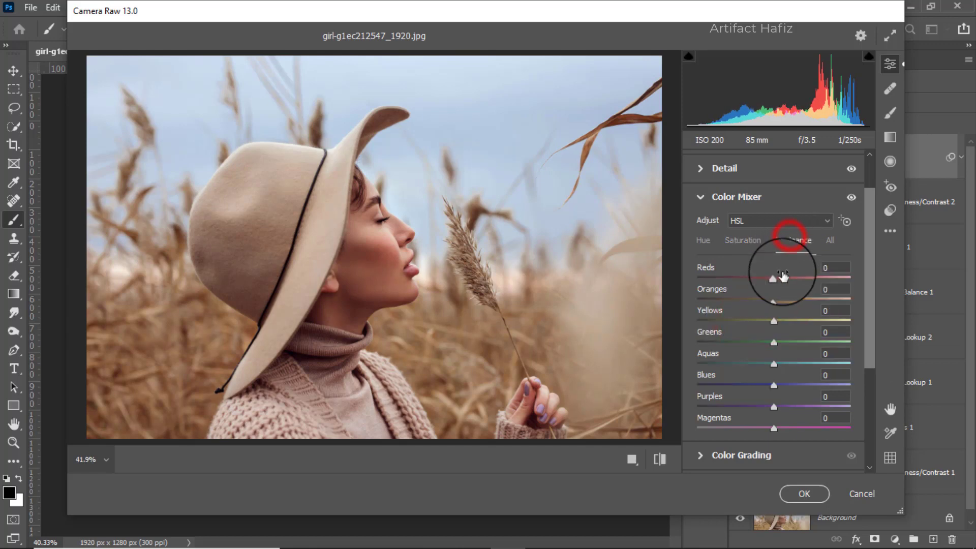
{"action": "left_click_drag", "start_coordinate": [773, 300], "coordinate": [784, 368]}
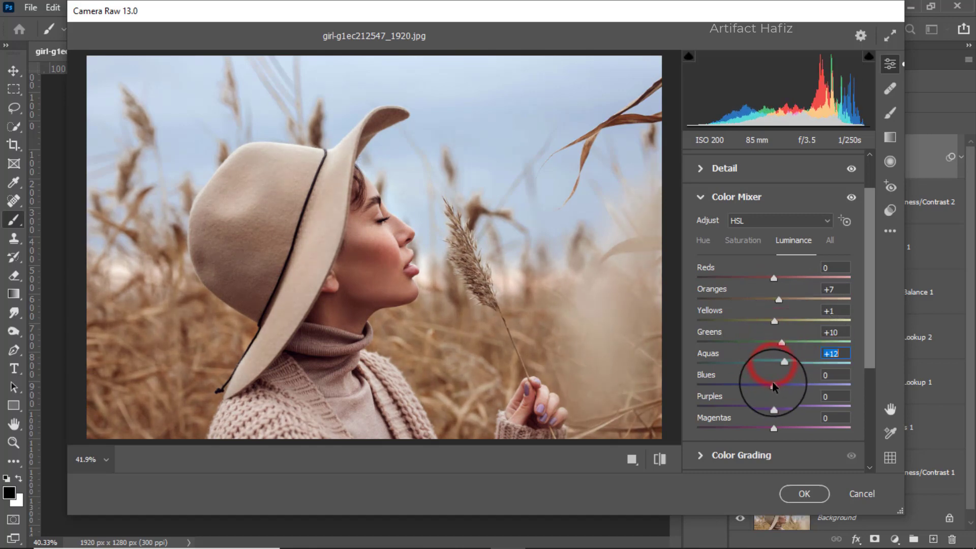
{"action": "scroll", "coordinate": [765, 354], "scroll_direction": "down", "scroll_amount": 3}
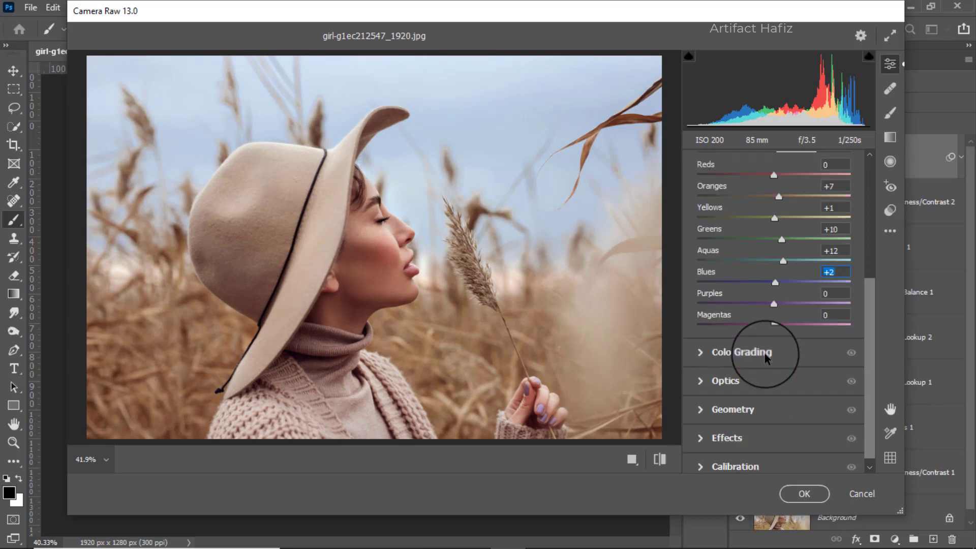
Shift the Color Mixer's Hue to Aquas -31 and Blues -44
{"action": "scroll", "coordinate": [761, 351], "scroll_direction": "up", "scroll_amount": 2}
{"action": "left_click", "coordinate": [704, 202]}
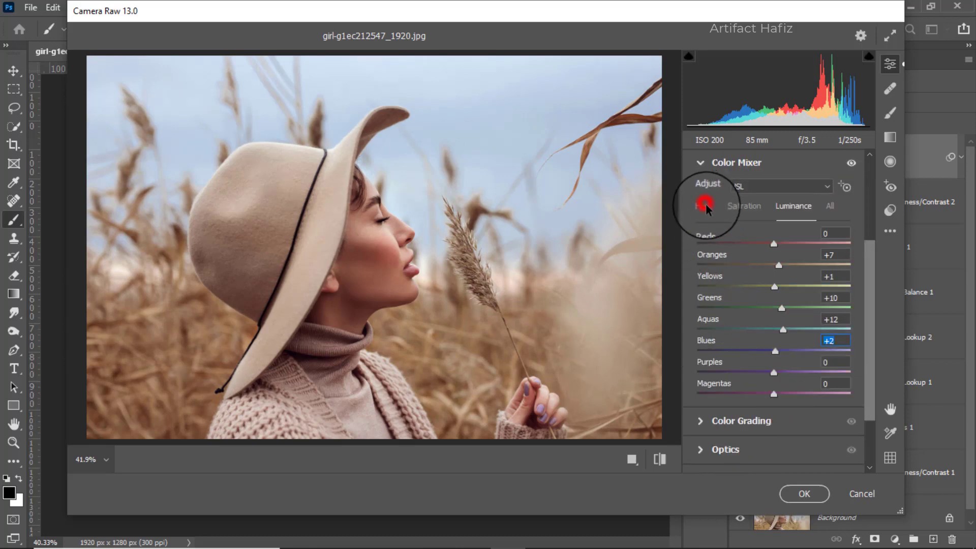
{"action": "left_click_drag", "start_coordinate": [772, 328], "coordinate": [741, 350]}
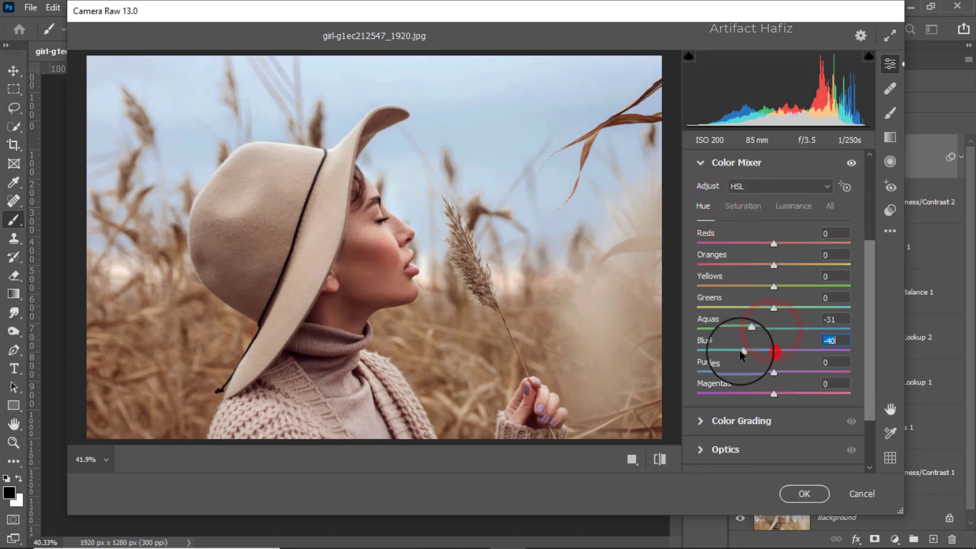
In Color Grading, tint the shadows slightly green and the highlights with hue 82 and saturation 13
{"action": "scroll", "coordinate": [783, 334], "scroll_direction": "down", "scroll_amount": 2}
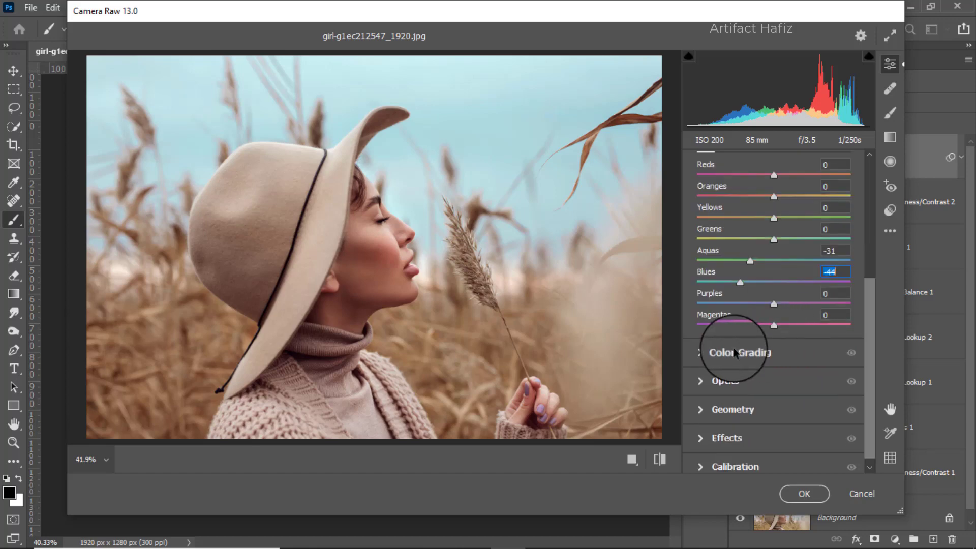
{"action": "left_click", "coordinate": [734, 351]}
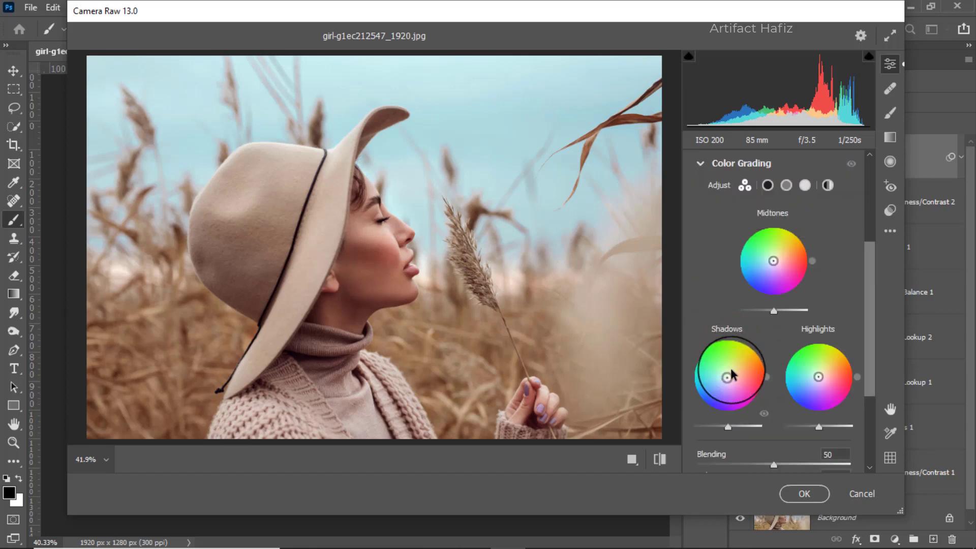
{"action": "left_click_drag", "start_coordinate": [731, 370], "coordinate": [675, 278]}
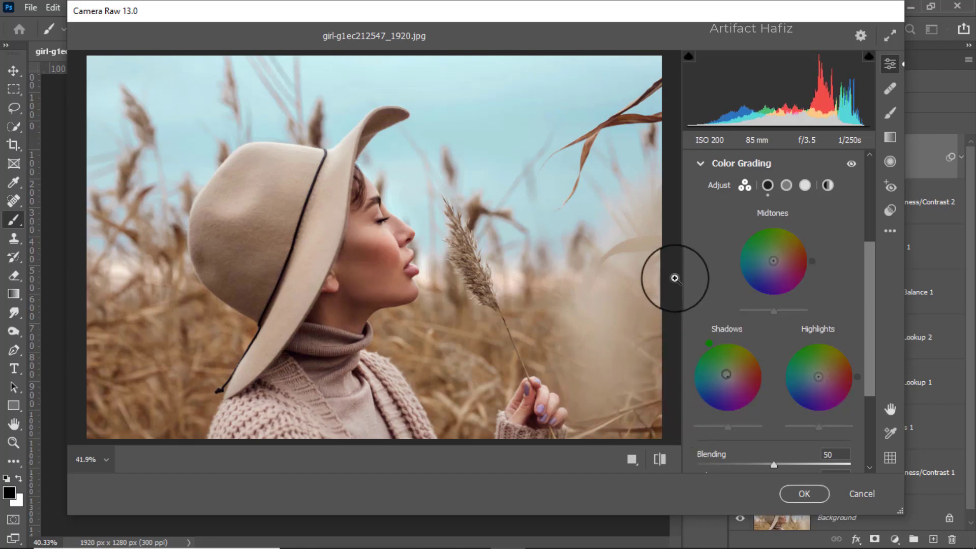
{"action": "left_click_drag", "start_coordinate": [818, 376], "coordinate": [795, 338]}
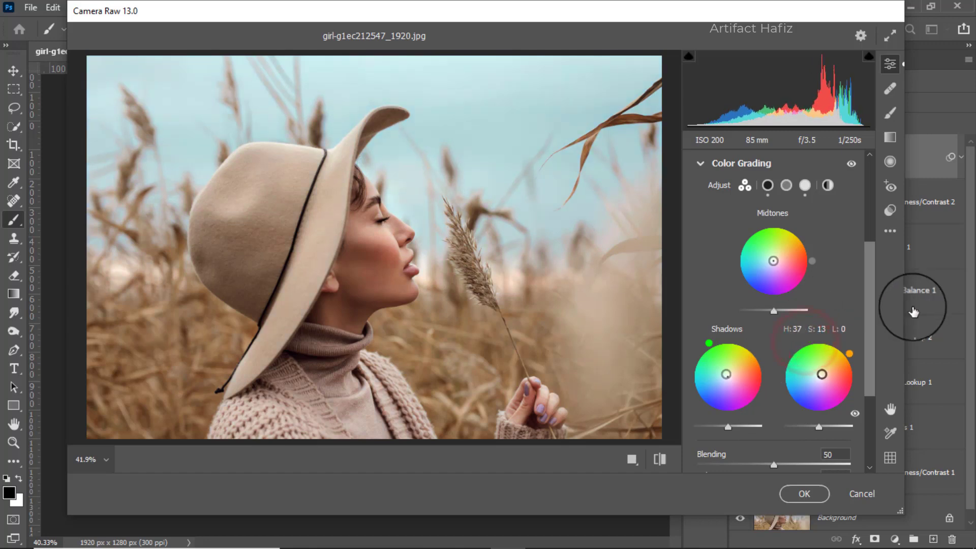
{"action": "left_click_drag", "start_coordinate": [914, 313], "coordinate": [842, 237]}
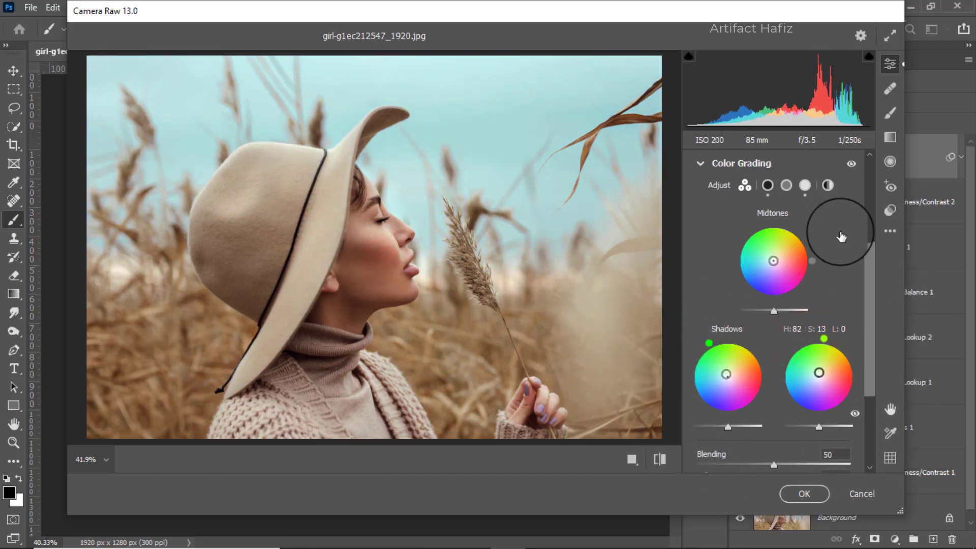
In Calibration, set the primary saturations to Red -8, Green +39 and Blue -20
{"action": "scroll", "coordinate": [777, 254], "scroll_direction": "down", "scroll_amount": 5}
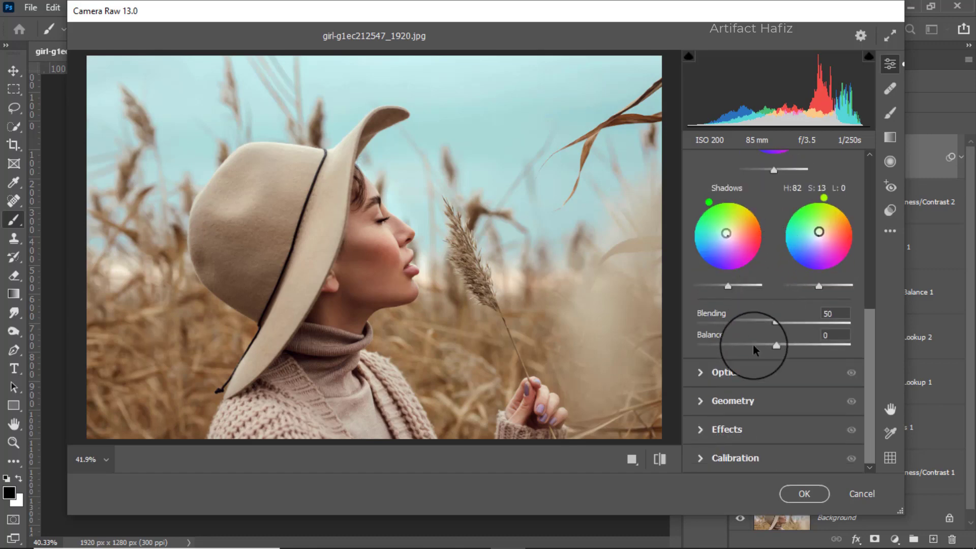
{"action": "left_click", "coordinate": [728, 457]}
{"action": "left_click_drag", "start_coordinate": [774, 396], "coordinate": [804, 395]}
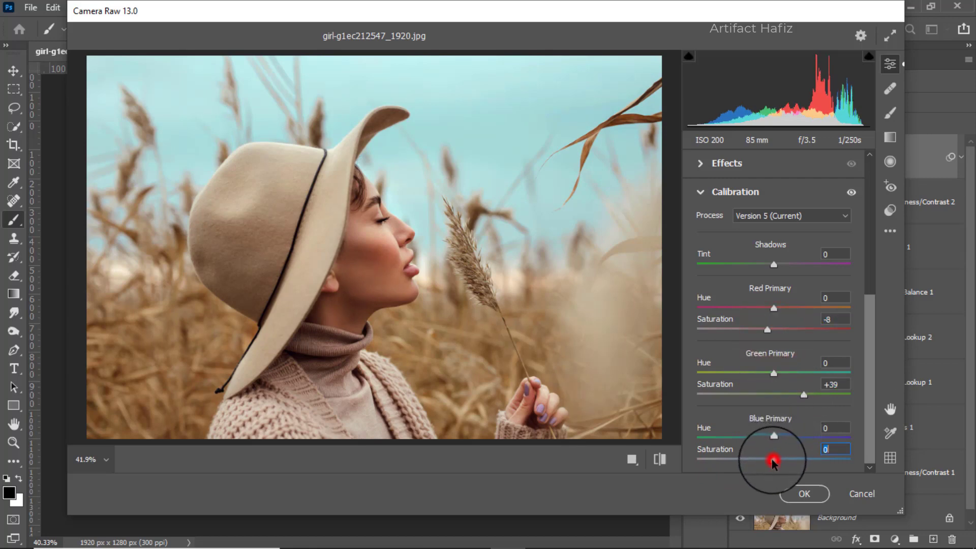
{"action": "left_click_drag", "start_coordinate": [773, 461], "coordinate": [759, 460]}
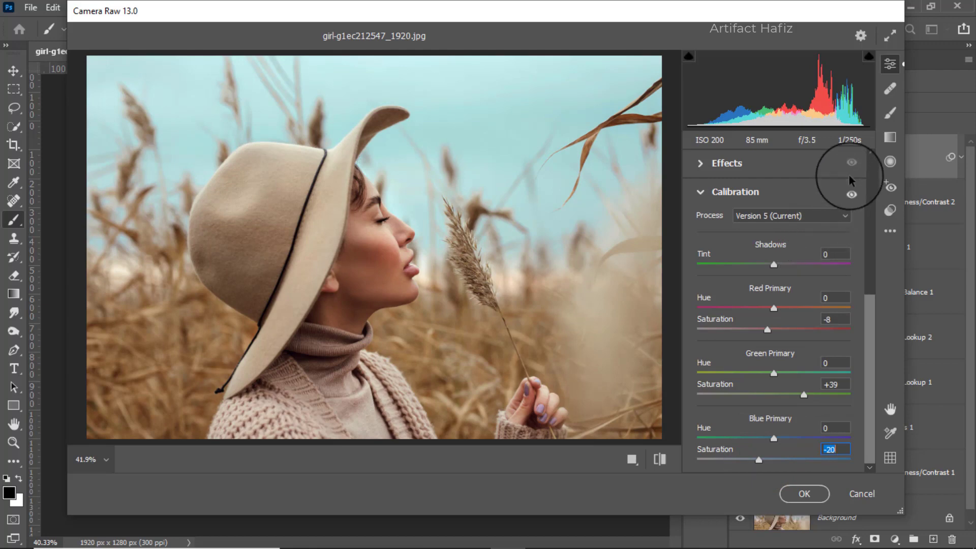
Draw a graduated filter with Exposure -1.35 from the photo's lower-left corner up to the crown of the hat
{"action": "left_click", "coordinate": [887, 142]}
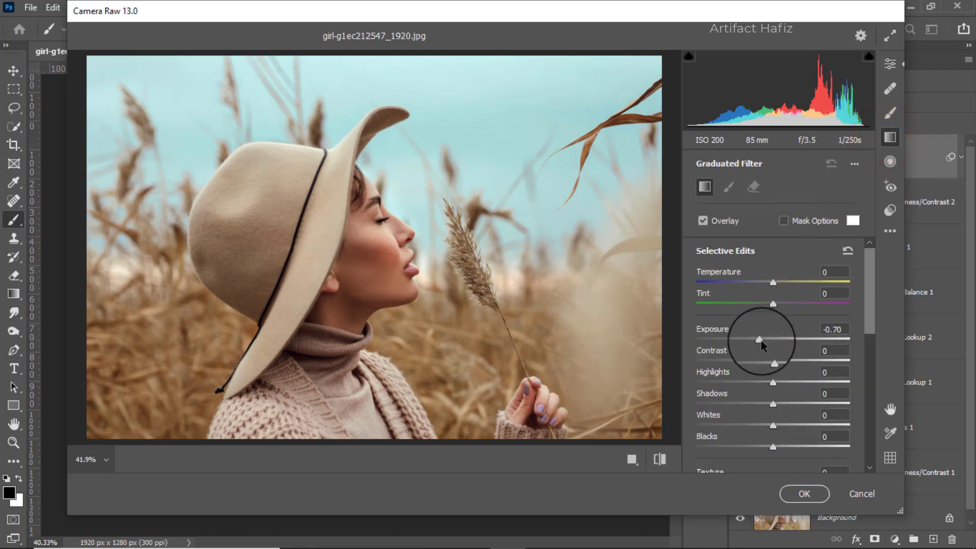
{"action": "left_click_drag", "start_coordinate": [762, 345], "coordinate": [746, 348]}
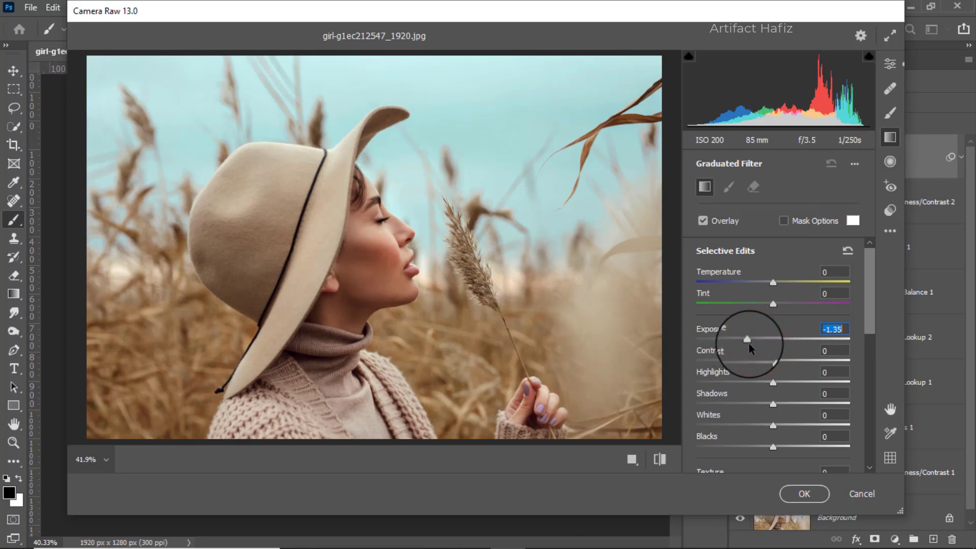
{"action": "left_click_drag", "start_coordinate": [91, 424], "coordinate": [290, 80]}
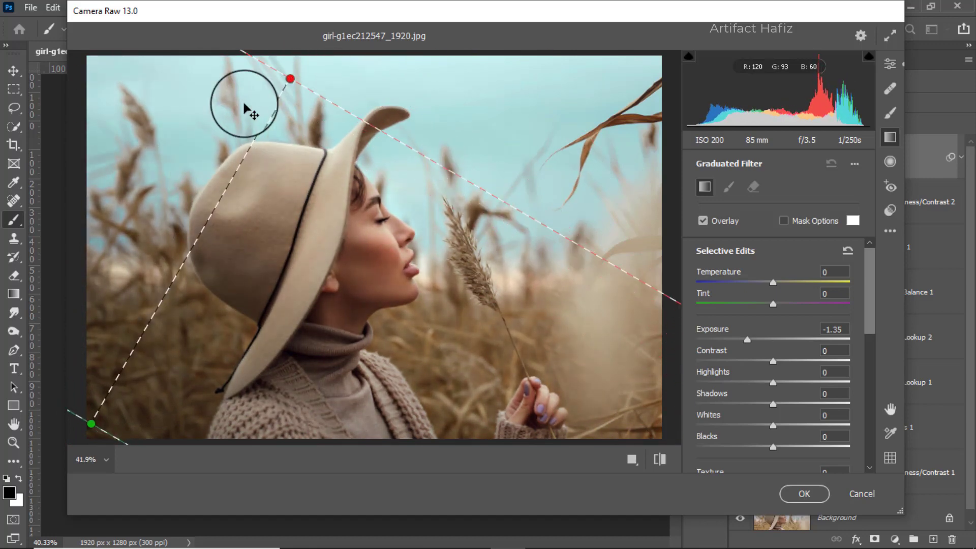
{"action": "mouse_move", "coordinate": [91, 425]}
{"action": "left_mouse_down"}
{"action": "mouse_move", "coordinate": [83, 499]}
{"action": "mouse_move", "coordinate": [87, 411]}
{"action": "mouse_move", "coordinate": [81, 424]}
{"action": "left_mouse_up"}
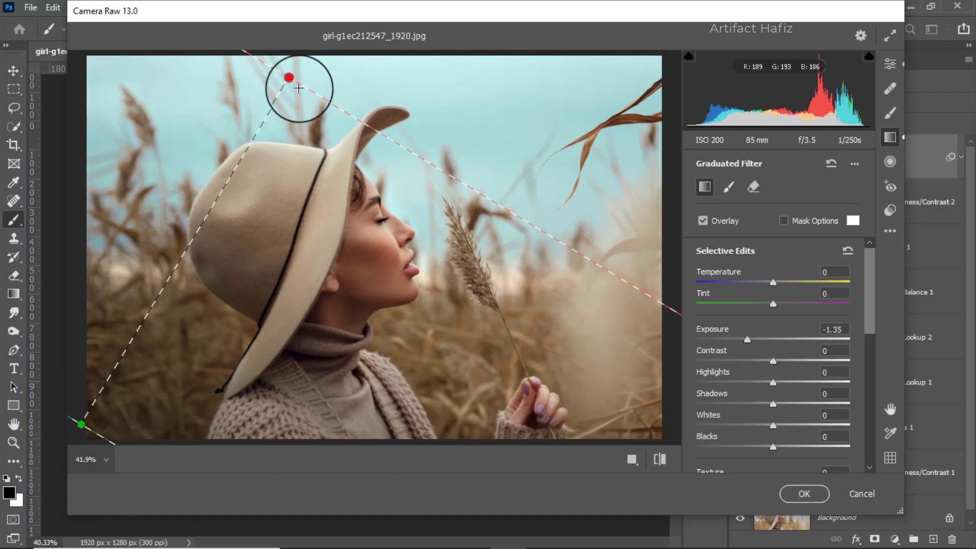
{"action": "left_click_drag", "start_coordinate": [290, 79], "coordinate": [274, 154]}
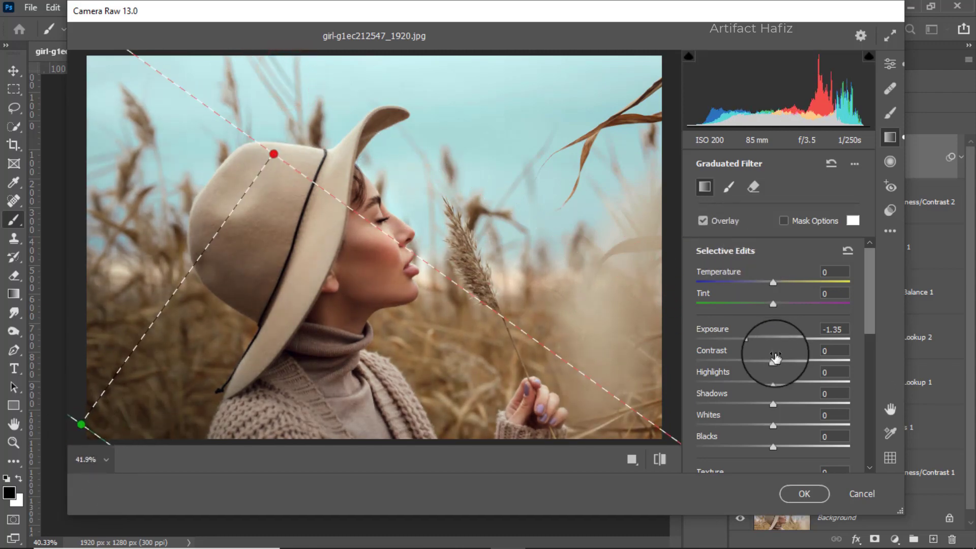
Shorten the corner gradient to end on the middle of the hat and set its Exposure to -1.95
{"action": "left_click_drag", "start_coordinate": [748, 339], "coordinate": [708, 340]}
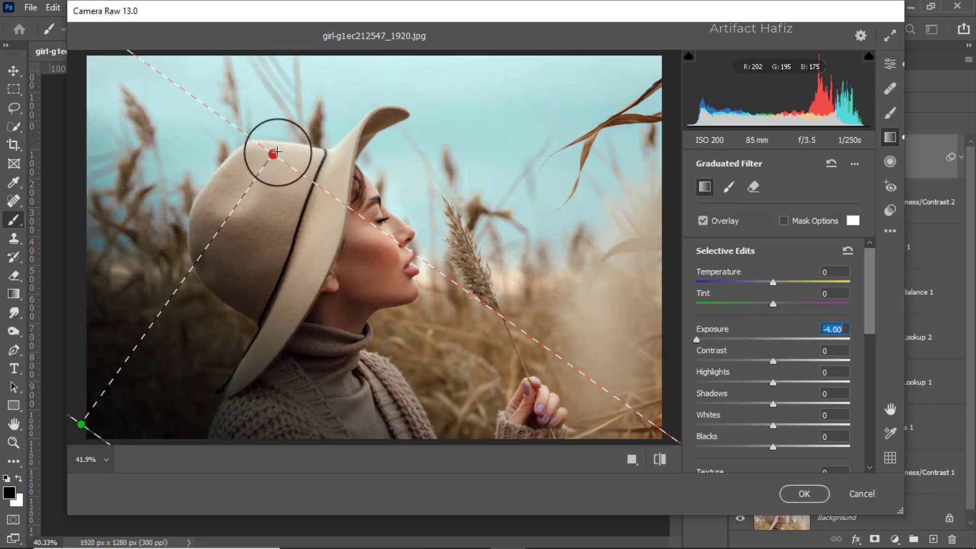
{"action": "left_click_drag", "start_coordinate": [274, 157], "coordinate": [256, 191]}
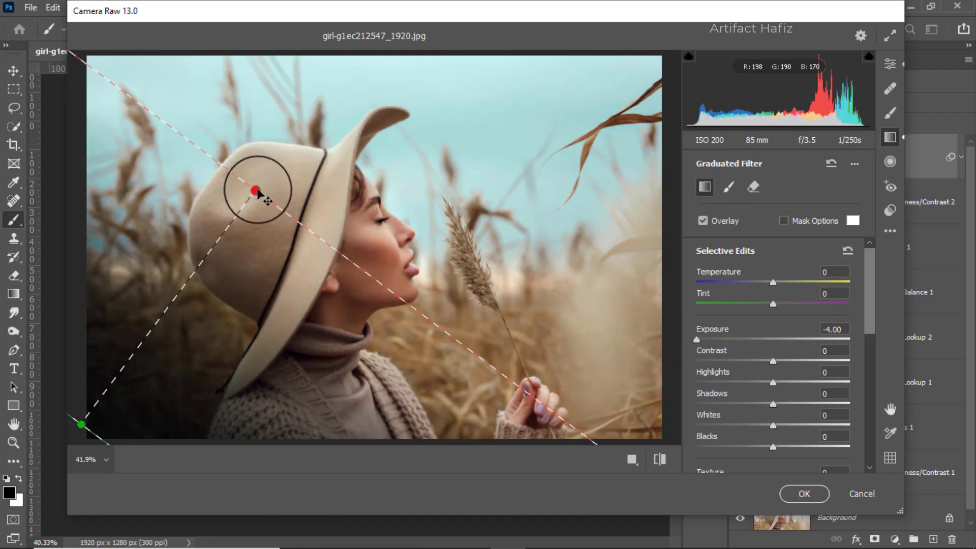
{"action": "left_click_drag", "start_coordinate": [696, 341], "coordinate": [735, 344]}
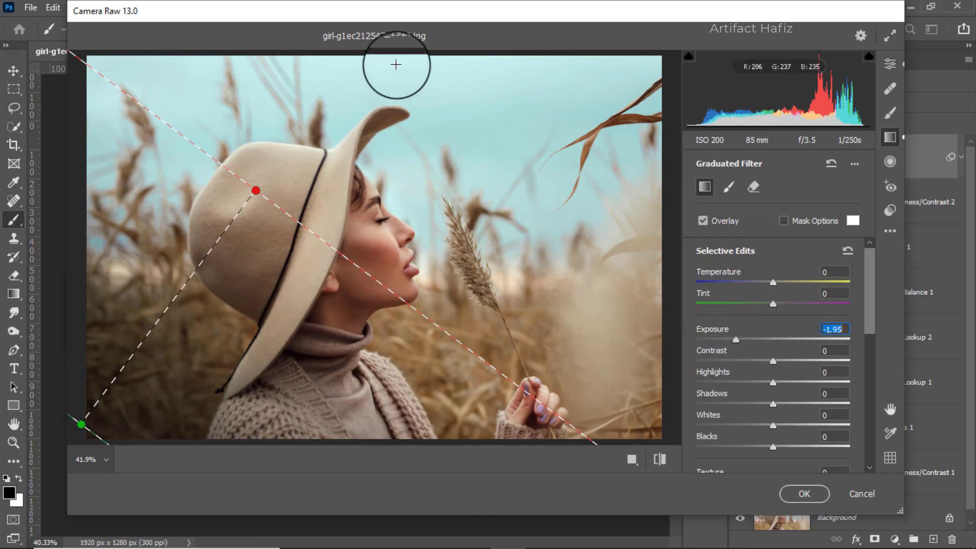
Add a second graduated filter from above the photo's top edge down to the reed's tip, with Exposure -1.35
{"action": "left_click_drag", "start_coordinate": [425, 55], "coordinate": [462, 330]}
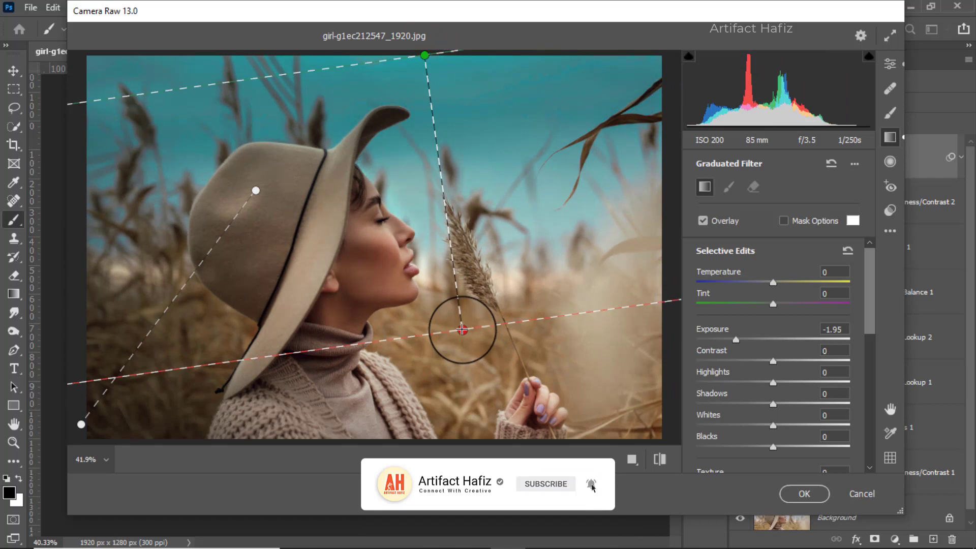
{"action": "left_click_drag", "start_coordinate": [427, 52], "coordinate": [417, 40]}
{"action": "left_click_drag", "start_coordinate": [462, 330], "coordinate": [466, 191]}
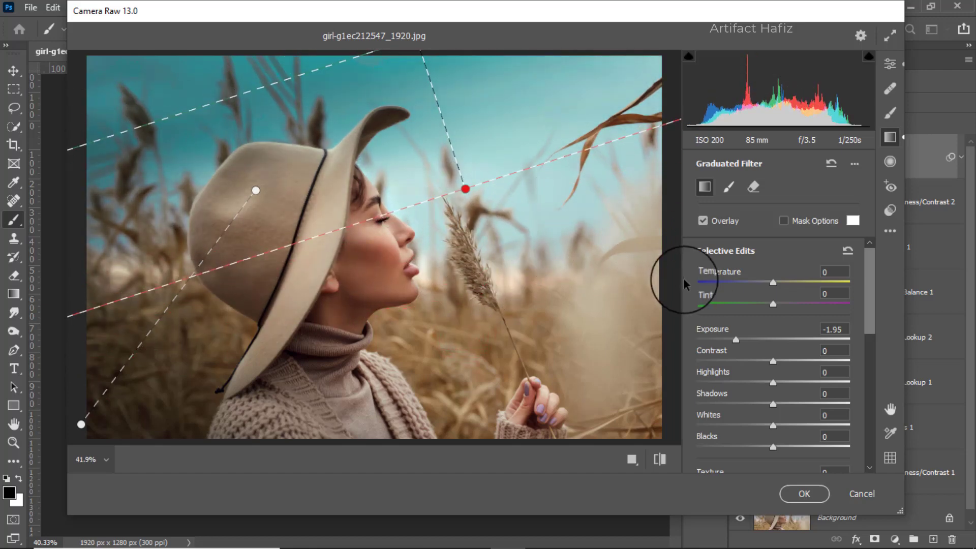
{"action": "left_click_drag", "start_coordinate": [736, 341], "coordinate": [748, 344]}
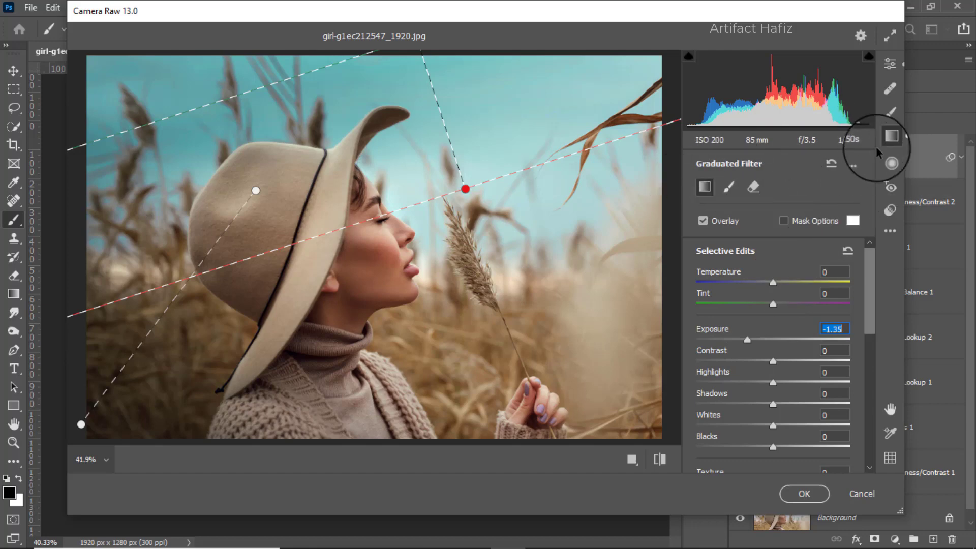
Compare the before and after views side by side and apply the Camera Raw Filter to the merged layer
{"action": "left_click", "coordinate": [899, 66]}
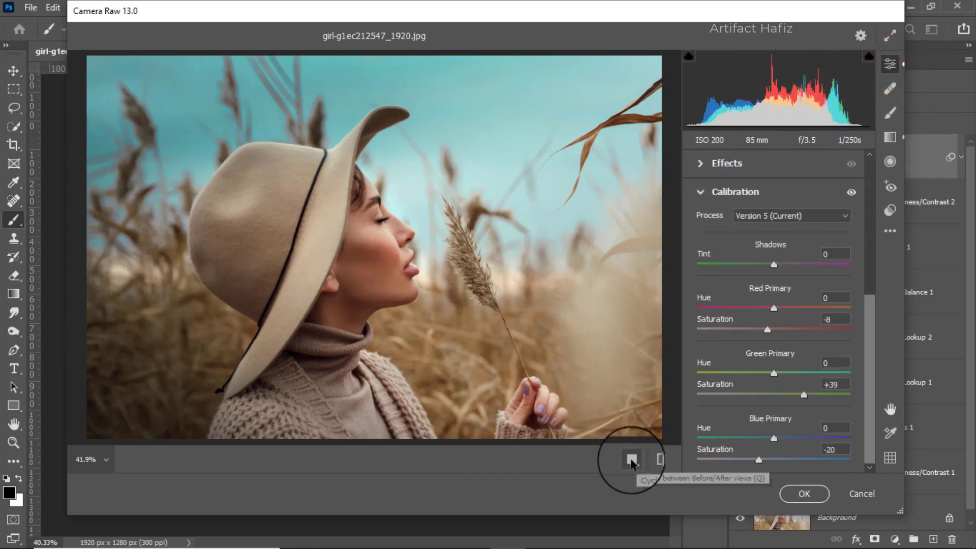
{"action": "left_click", "coordinate": [632, 460]}
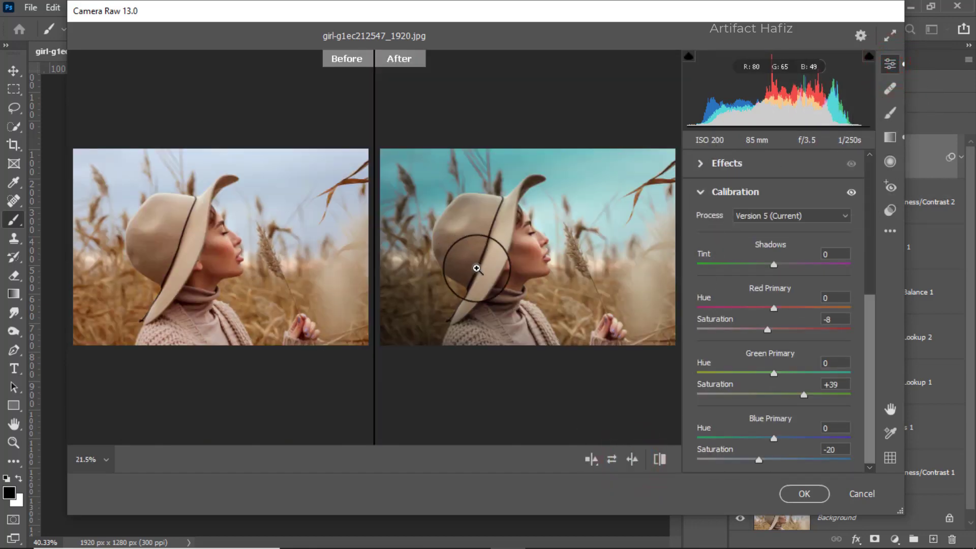
{"action": "left_click", "coordinate": [805, 494]}
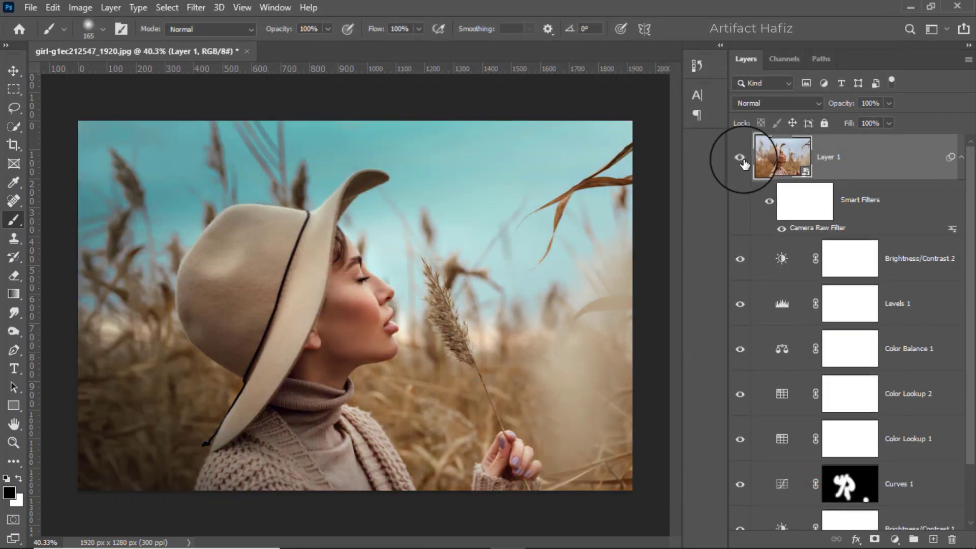
Compare the graded result by toggling Layer 1's visibility and by alternating between the Background alone and all layers
{"action": "left_click", "coordinate": [742, 160]}
{"action": "left_click", "coordinate": [742, 160]}
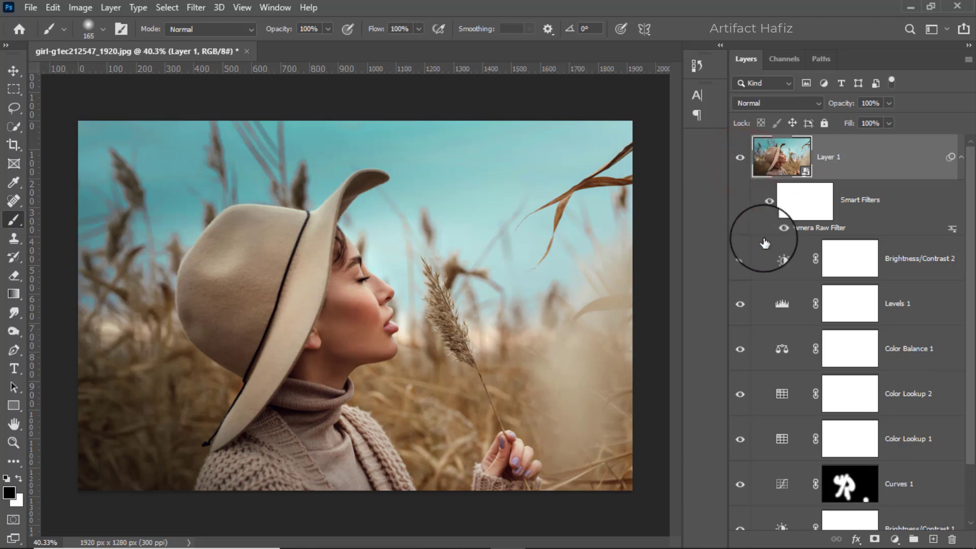
{"action": "scroll", "coordinate": [787, 397], "scroll_direction": "down", "scroll_amount": 2}
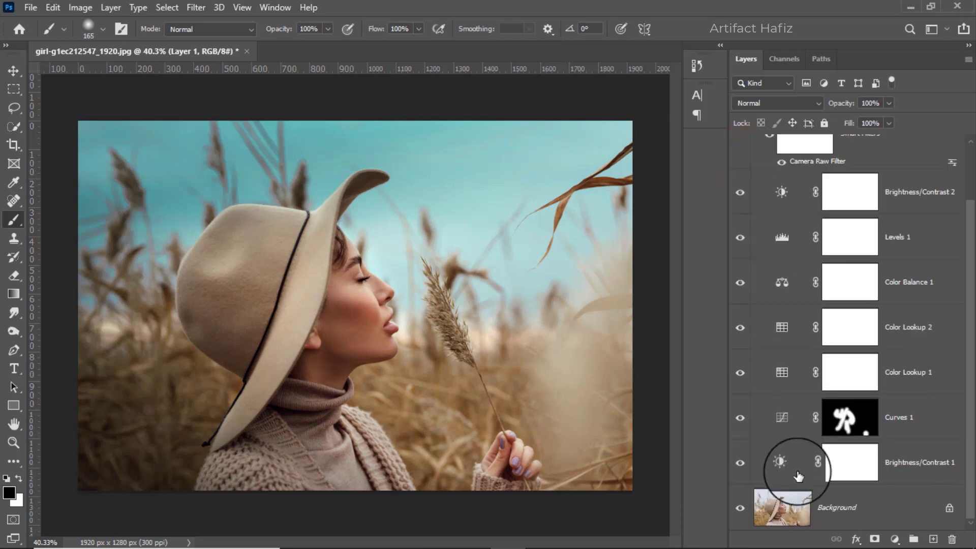
{"action": "left_click", "coordinate": [741, 509], "text": "alt"}
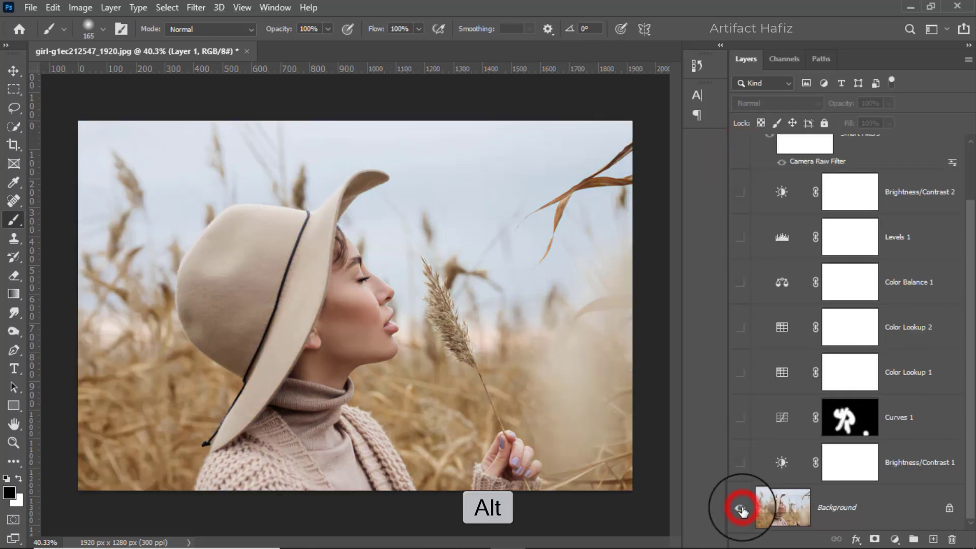
{"action": "left_click", "coordinate": [741, 508], "text": "alt"}
{"action": "left_click", "coordinate": [741, 509], "text": "alt"}
{"action": "left_click", "coordinate": [740, 509], "text": "alt"}
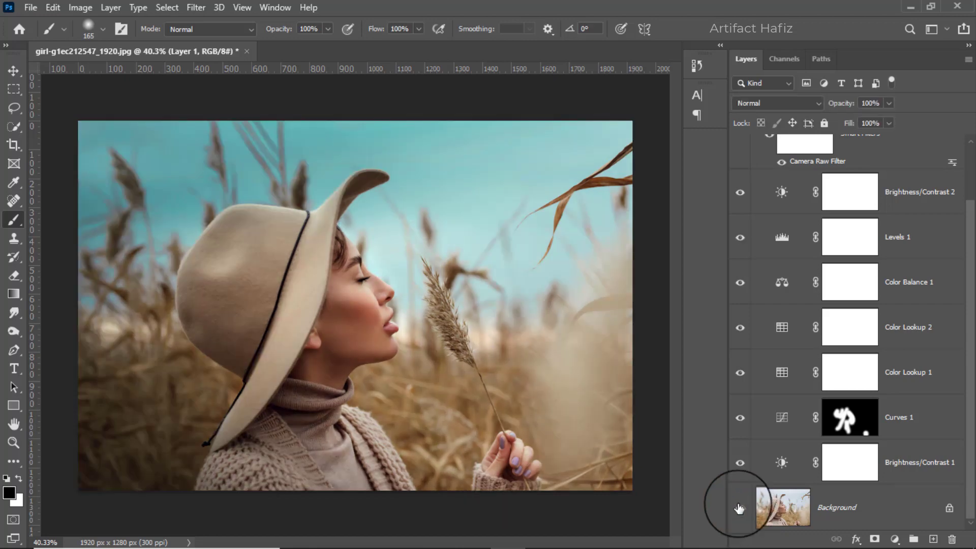